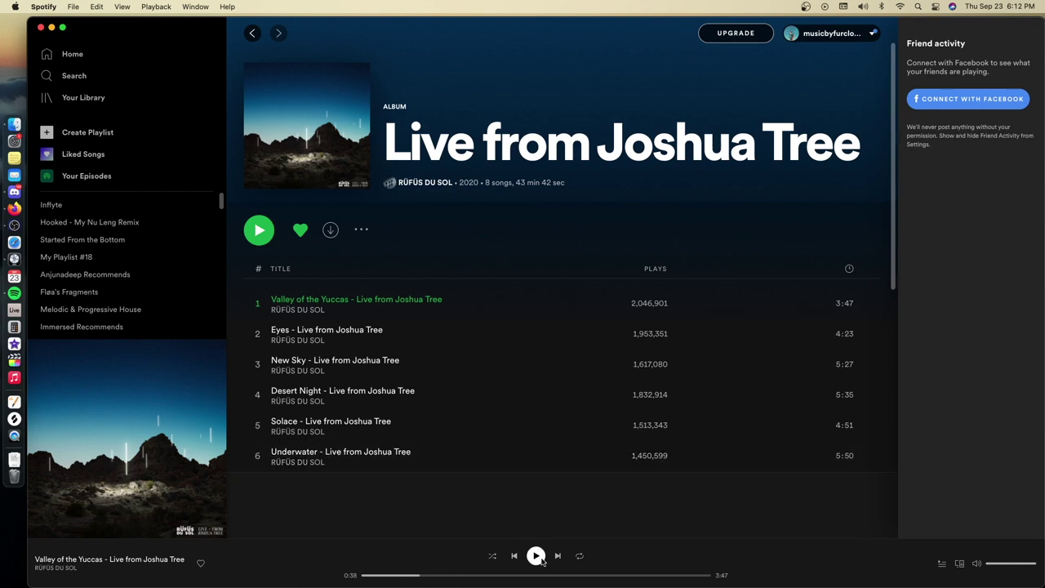
Play 'Valley of the Yuccas - Live from Joshua Tree' from the Live from Joshua Tree album
left_click(536, 556)
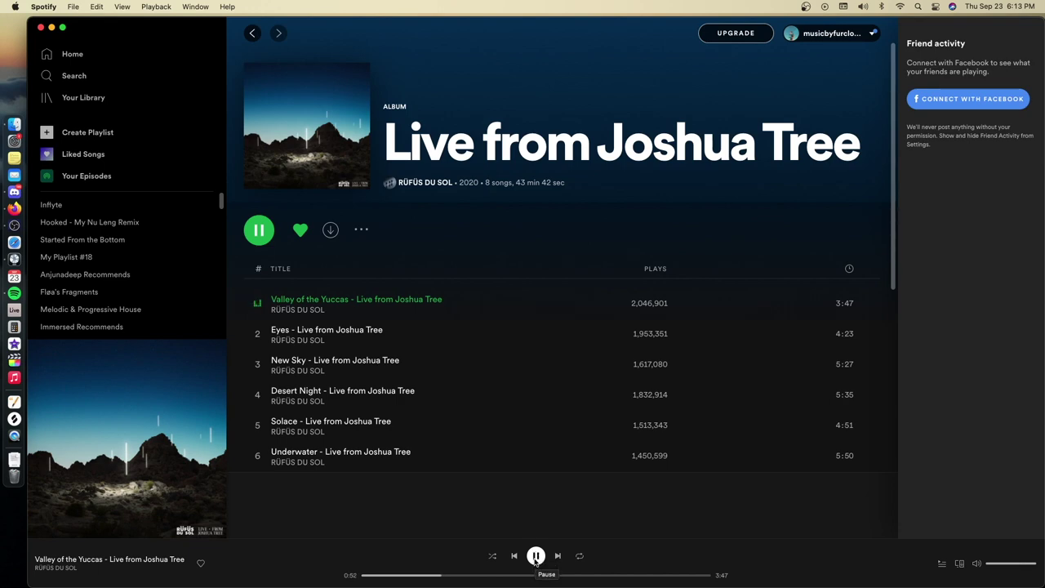
Switch to the Logic Pro desktop space and shift the FX - Night Serum window slightly
key("ctrl+Up")
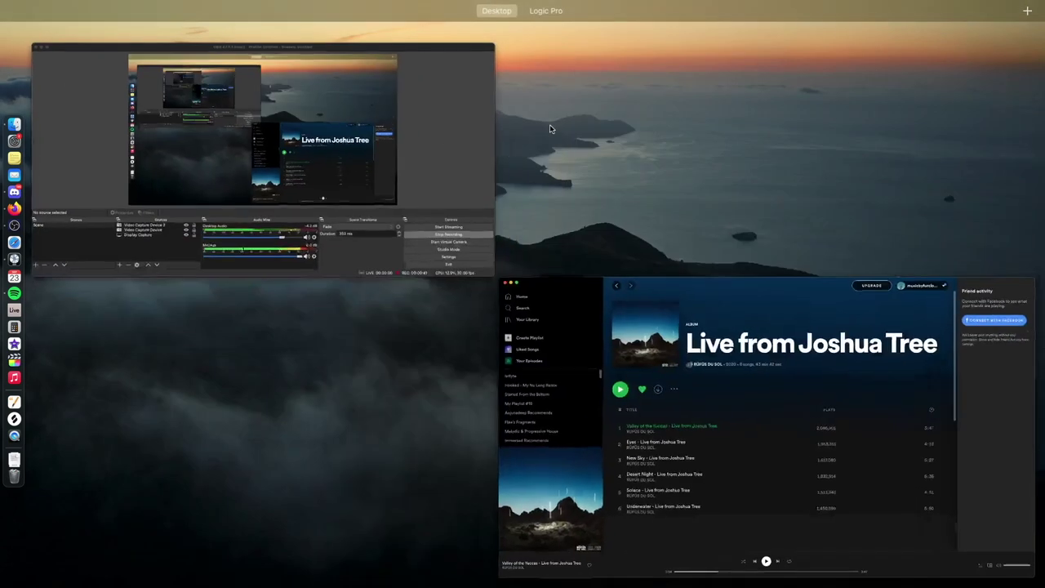
left_click(577, 37)
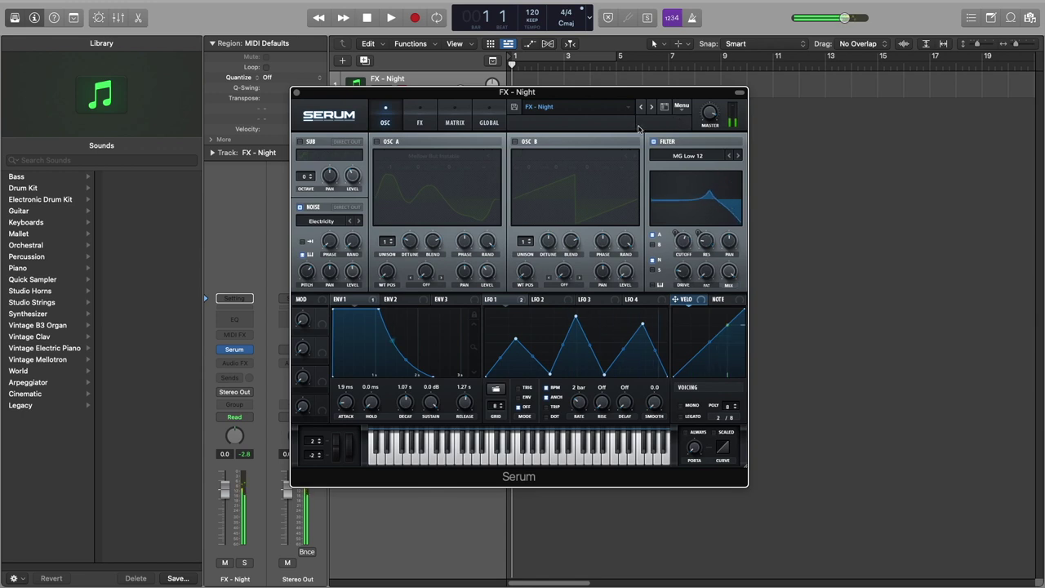
left_click_drag(528, 96, 605, 96)
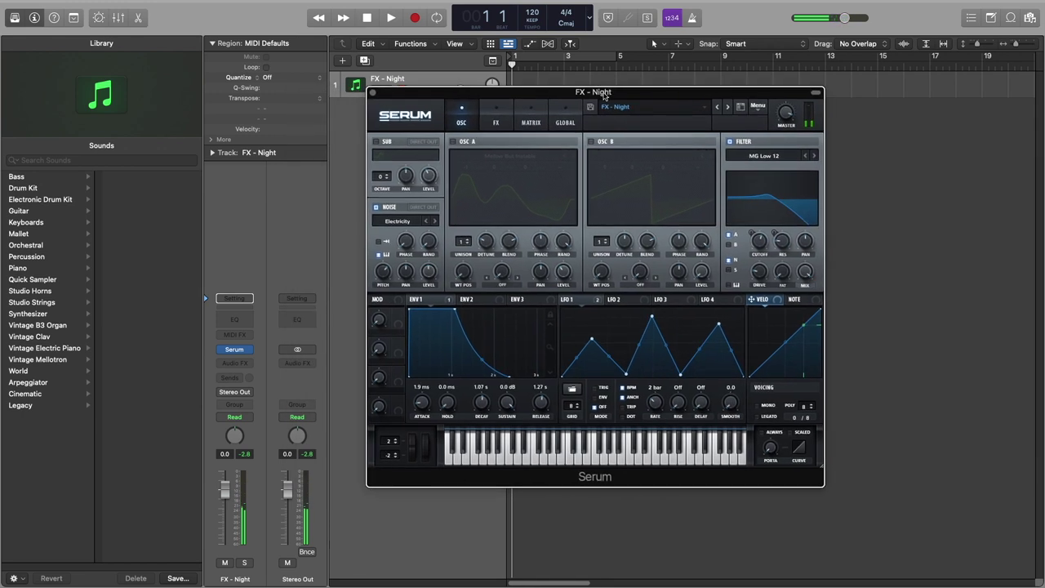
Reopen the FX - Night Serum window and move it aside
left_click(372, 95)
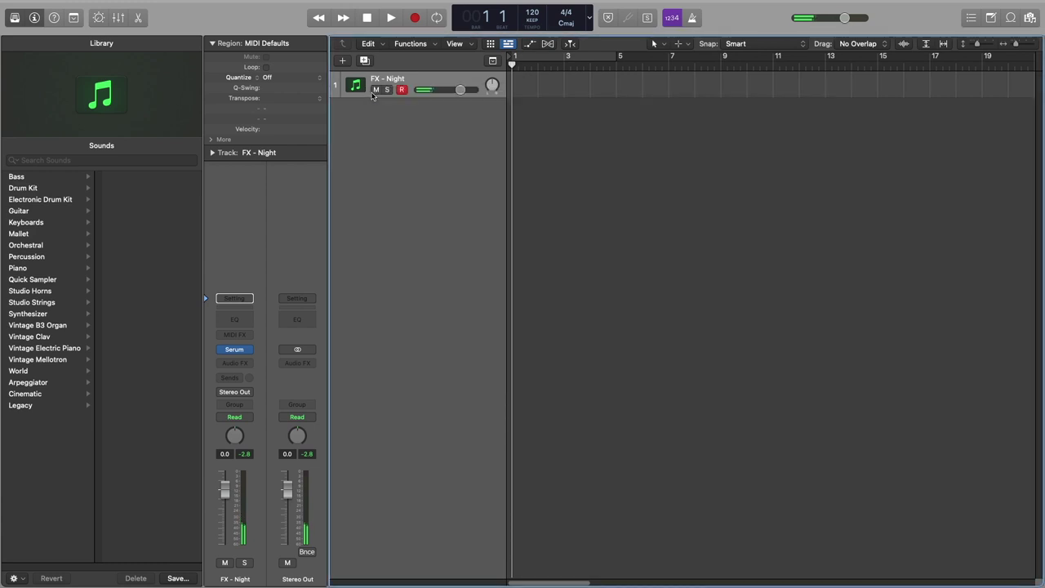
left_click(234, 348)
left_click_drag(745, 92, 237, 44)
Add a new Inst 2 software instrument track with Serum loaded
left_click(344, 60)
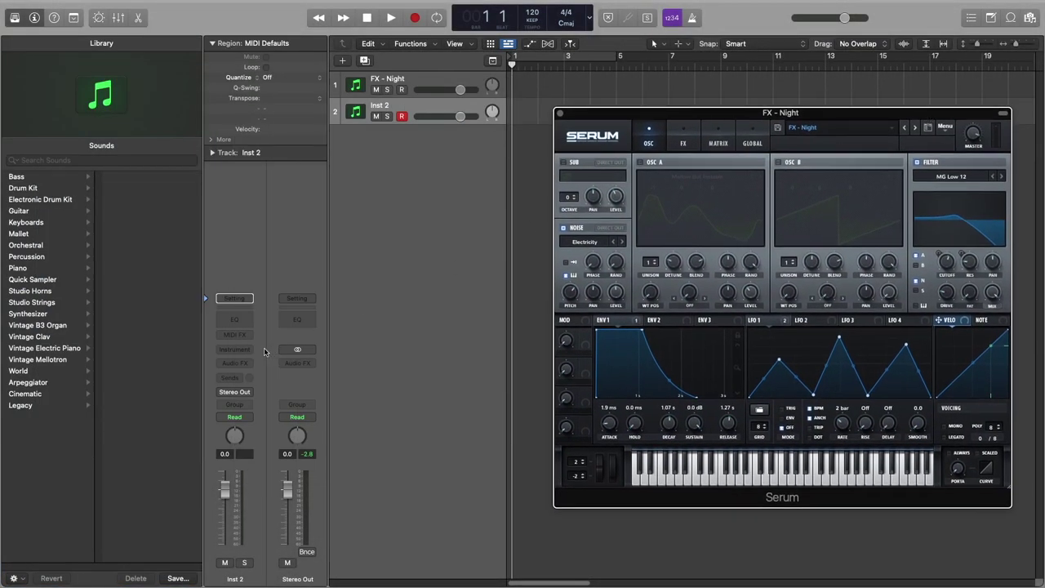
left_click(234, 349)
left_click(245, 378)
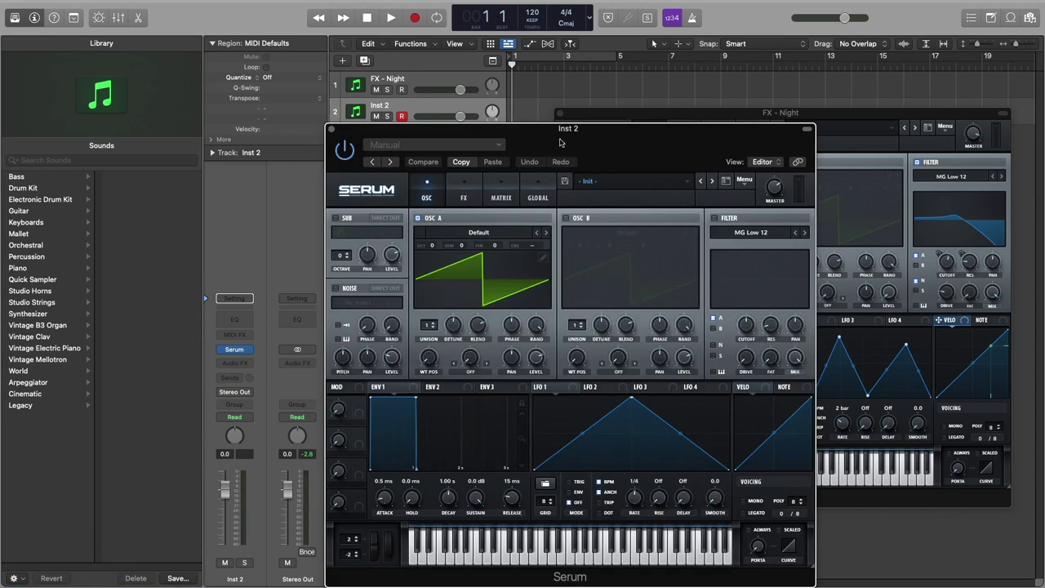
Shrink the FX - Night Serum window to about 80% and enlarge headerless Inst 2 Serum to 126.7%
left_click_drag(560, 143, 875, 170)
left_click_drag(864, 116, 322, 17)
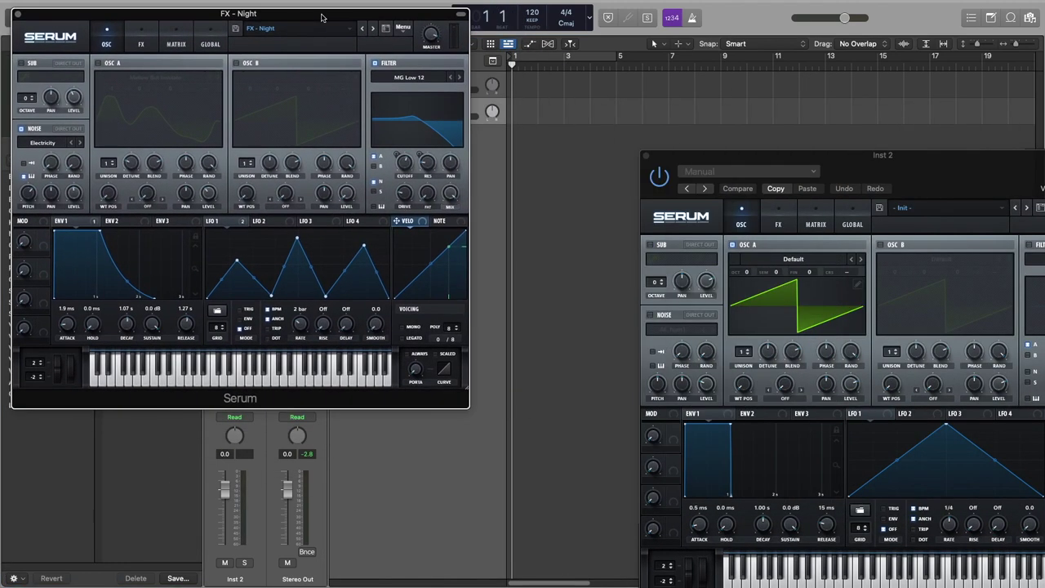
left_click_drag(467, 387, 387, 322)
left_click_drag(963, 178, 739, 63)
left_click(899, 40)
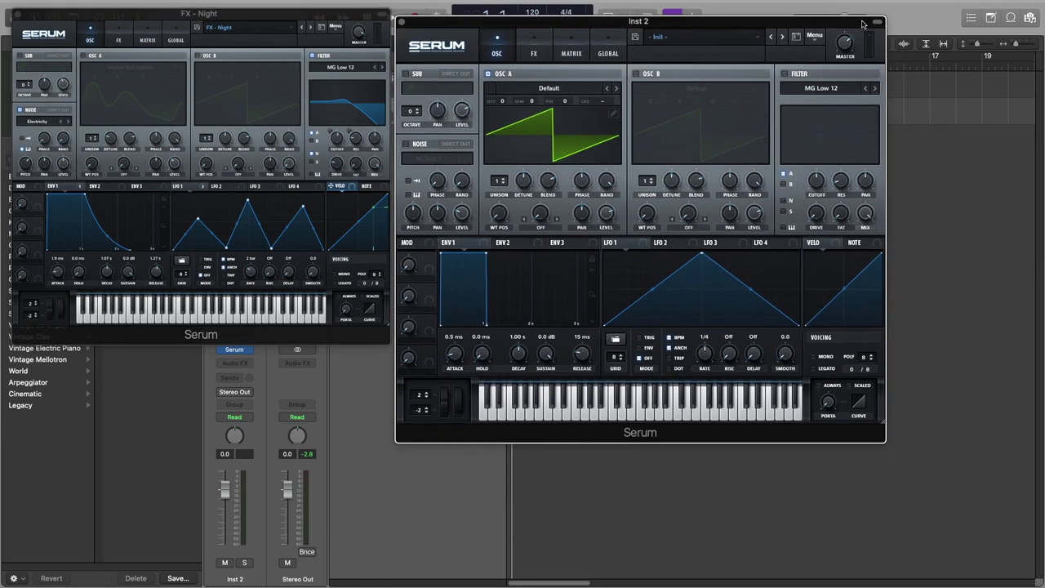
left_click_drag(881, 417, 996, 553)
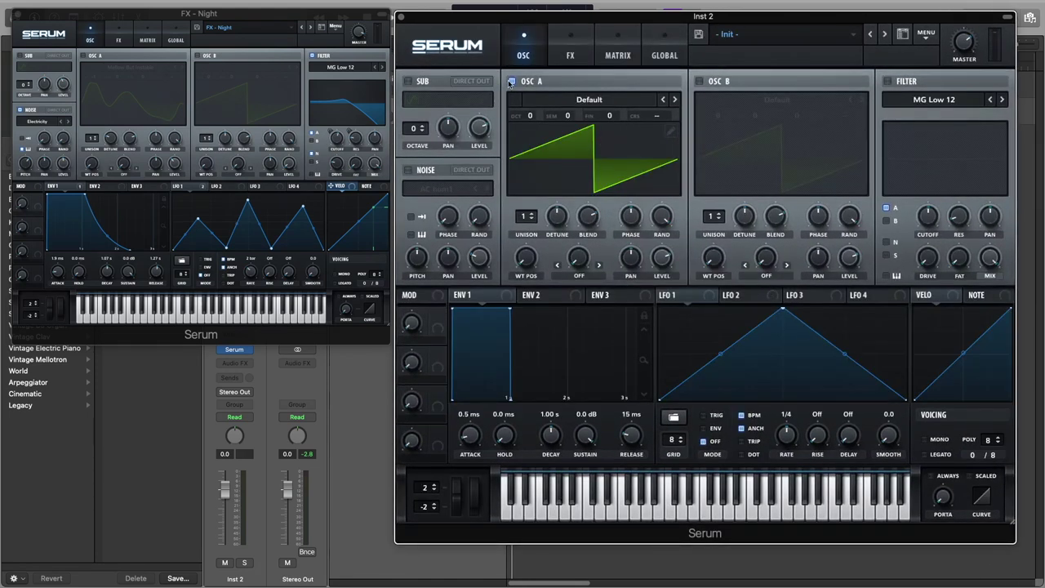
Turn off OSC A and enable the keytracked noise oscillator with the SOR Electricity sample
left_click(511, 81)
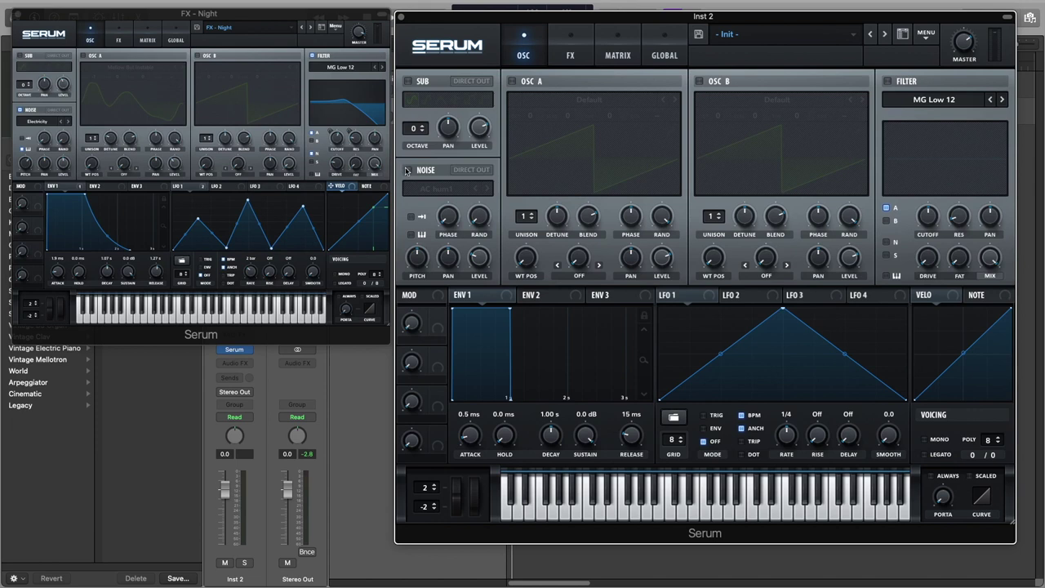
left_click(407, 170)
left_click(428, 191)
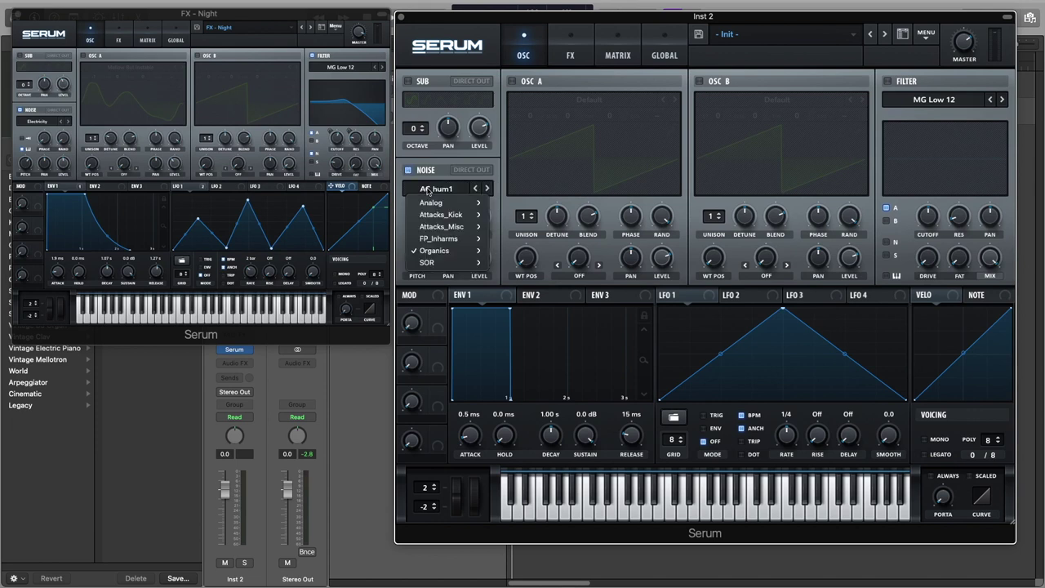
mouse_move(422, 263)
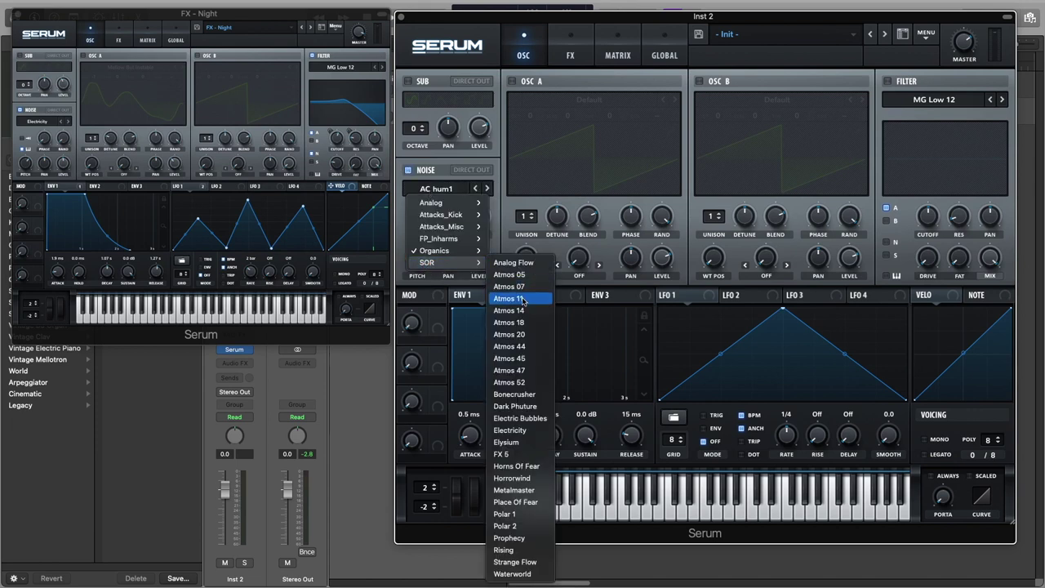
left_click(515, 433)
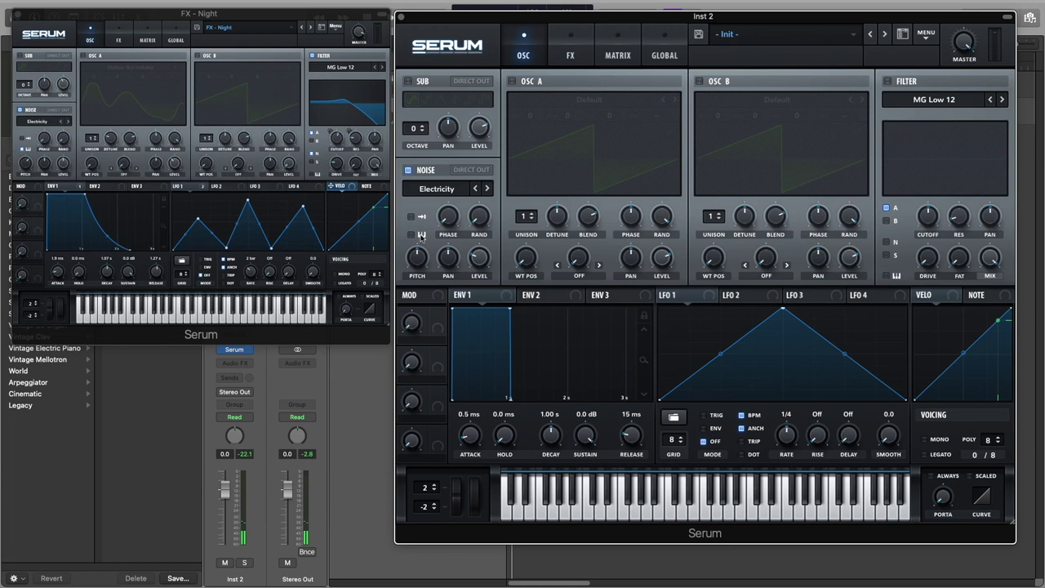
left_click(413, 235)
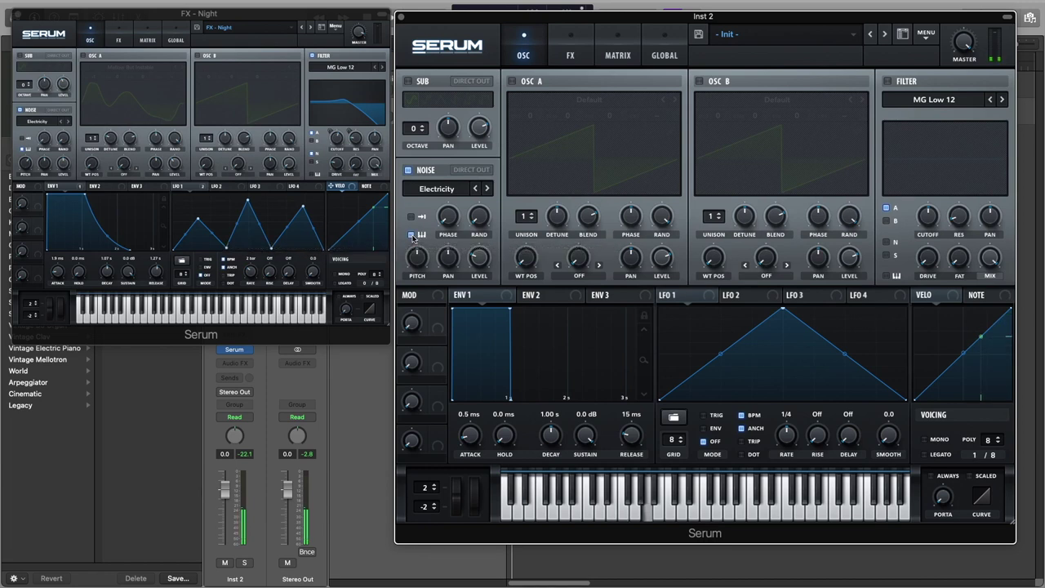
mouse_move(417, 255)
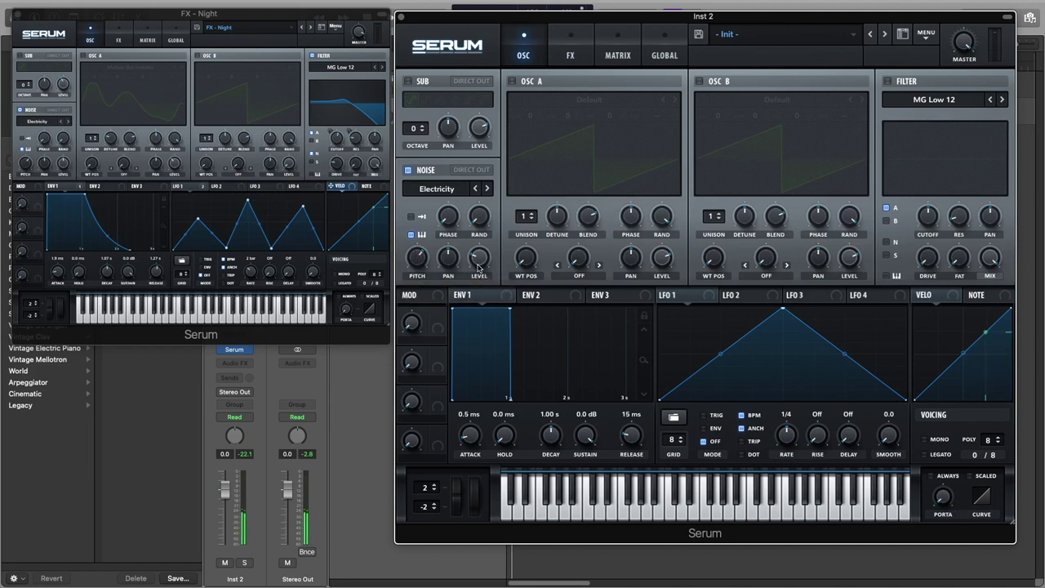
Raise noise level to about 51%; set Env 1 attack to 1.7 ms, release 1.27 s
left_click_drag(480, 262, 482, 238)
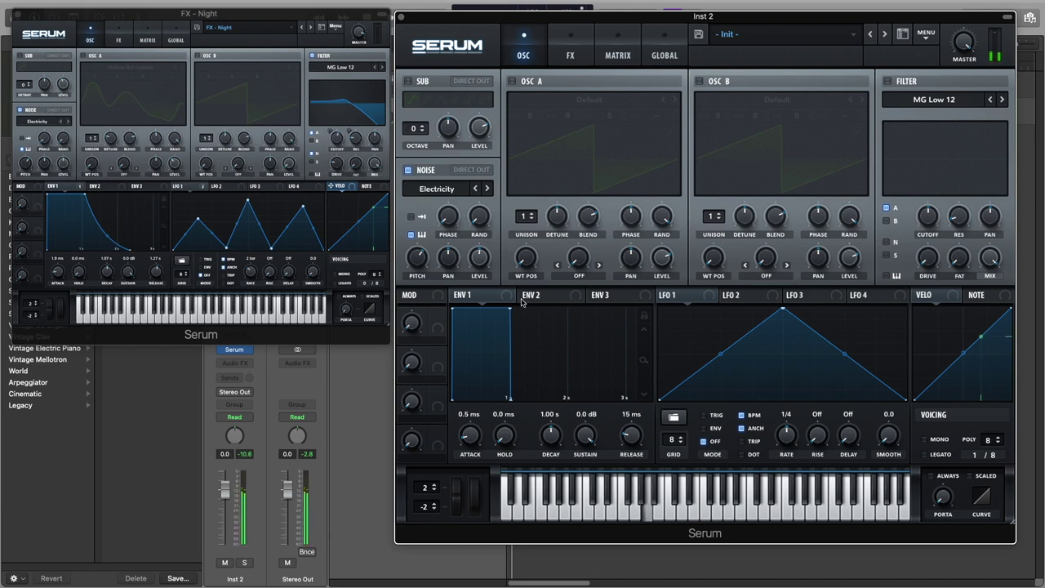
left_click_drag(467, 436, 470, 441)
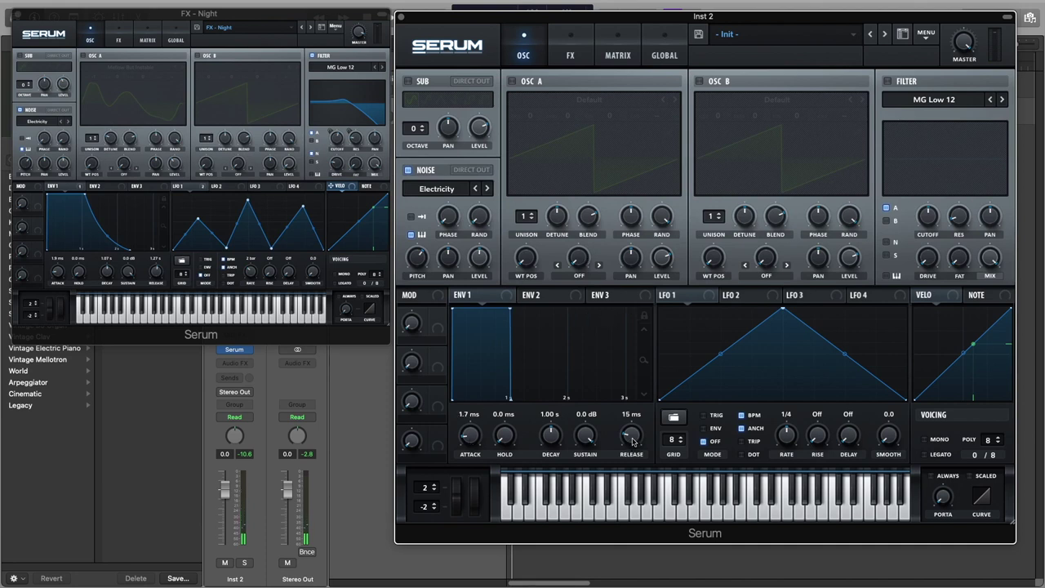
left_click_drag(634, 447, 645, 413)
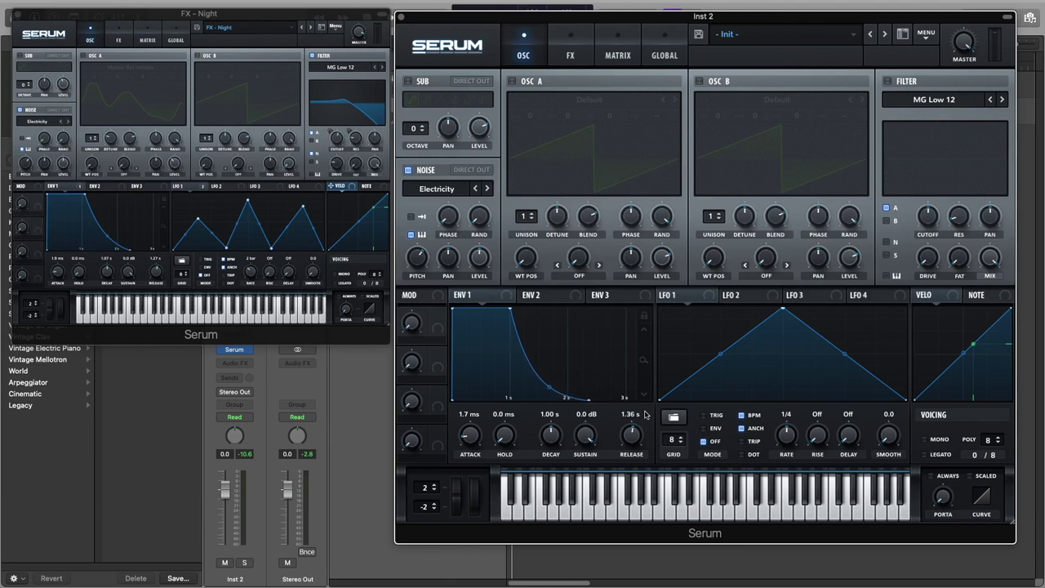
left_click_drag(644, 414, 644, 416)
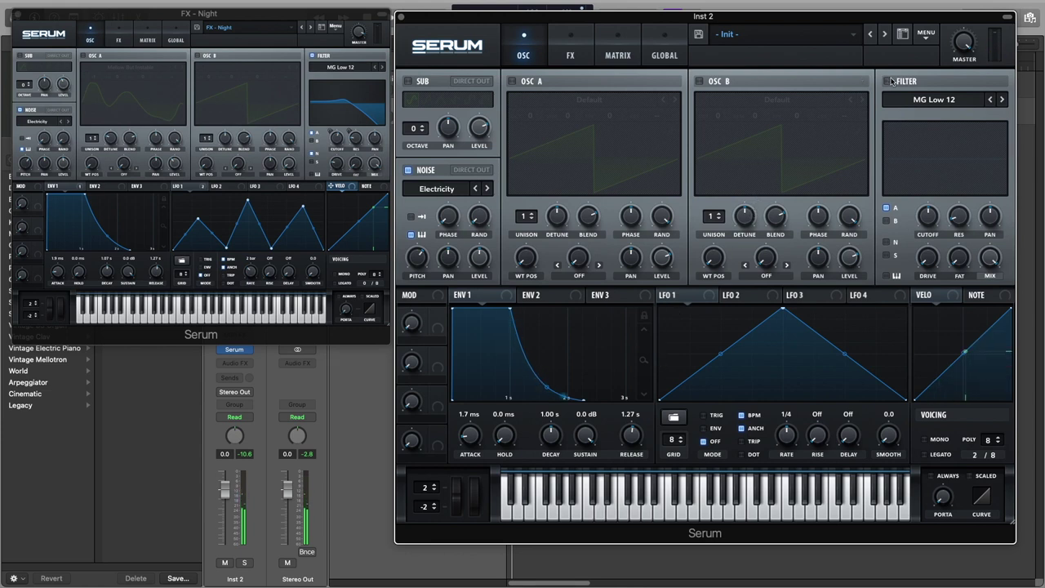
Route the noise into the MG Low 12 filter with 18% resonance and cutoff around 995 Hz
left_click(888, 243)
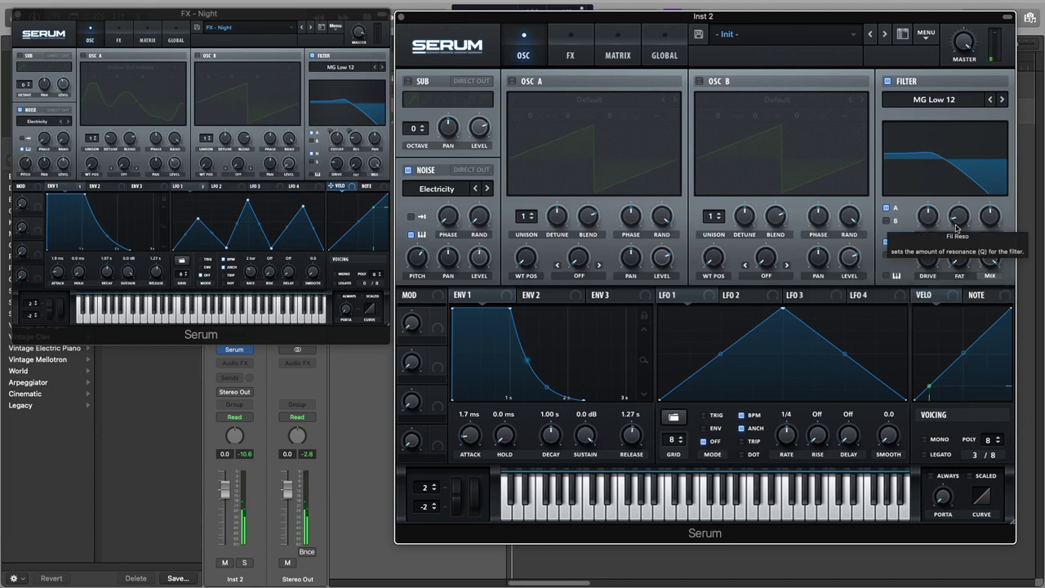
left_click_drag(957, 225, 961, 216)
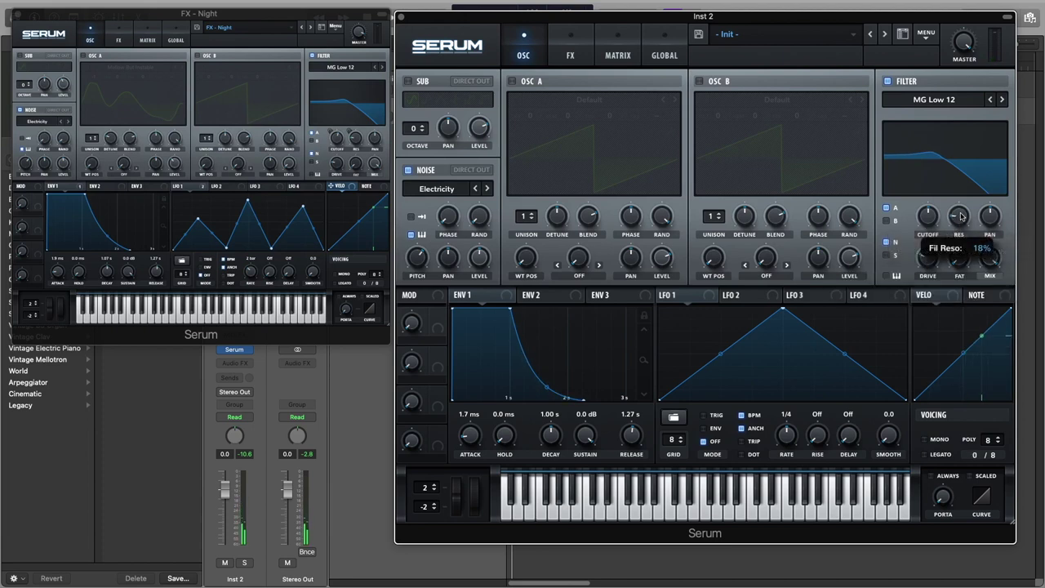
left_click_drag(938, 222, 935, 214)
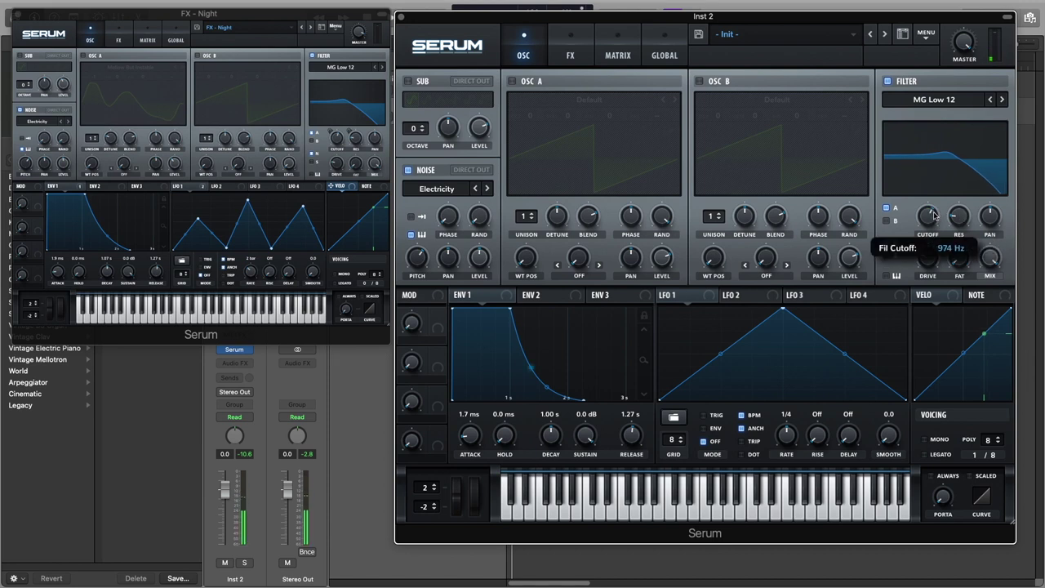
left_click_drag(934, 215, 938, 216)
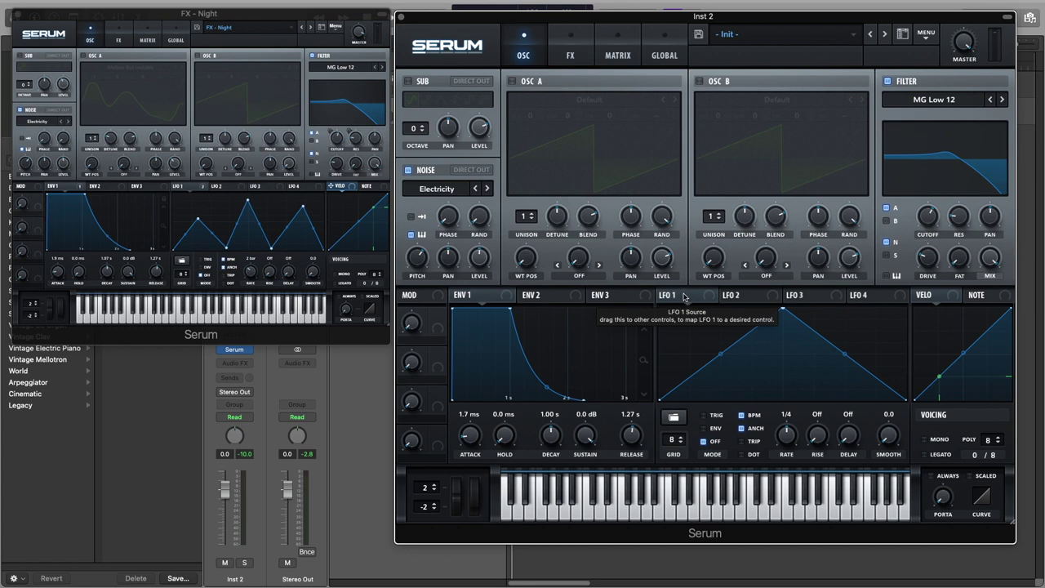
Assign LFO 1 to the filter cutoff with a modulation amount of 33
left_click_drag(685, 298, 696, 308)
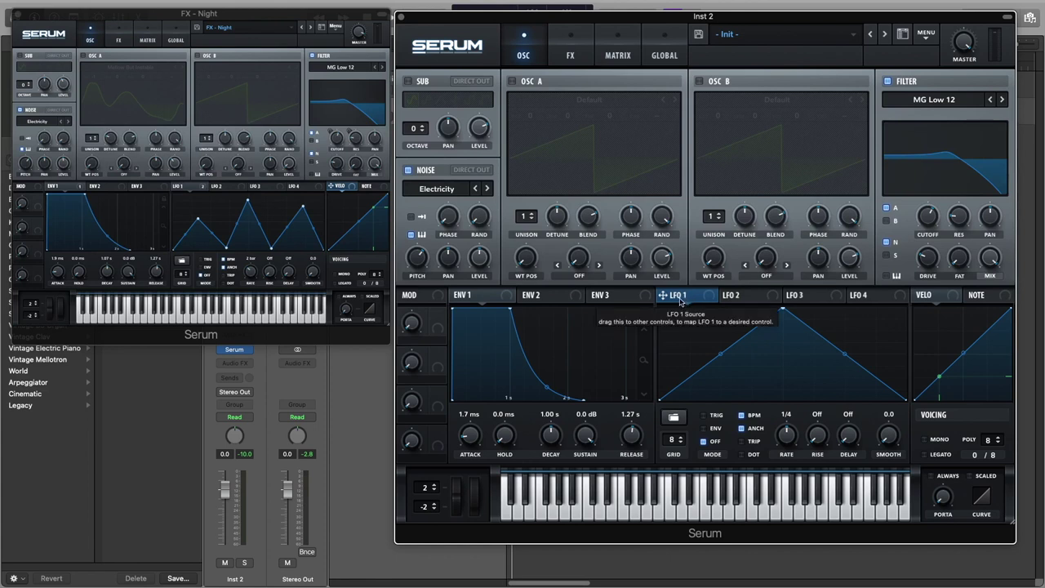
left_click(198, 188)
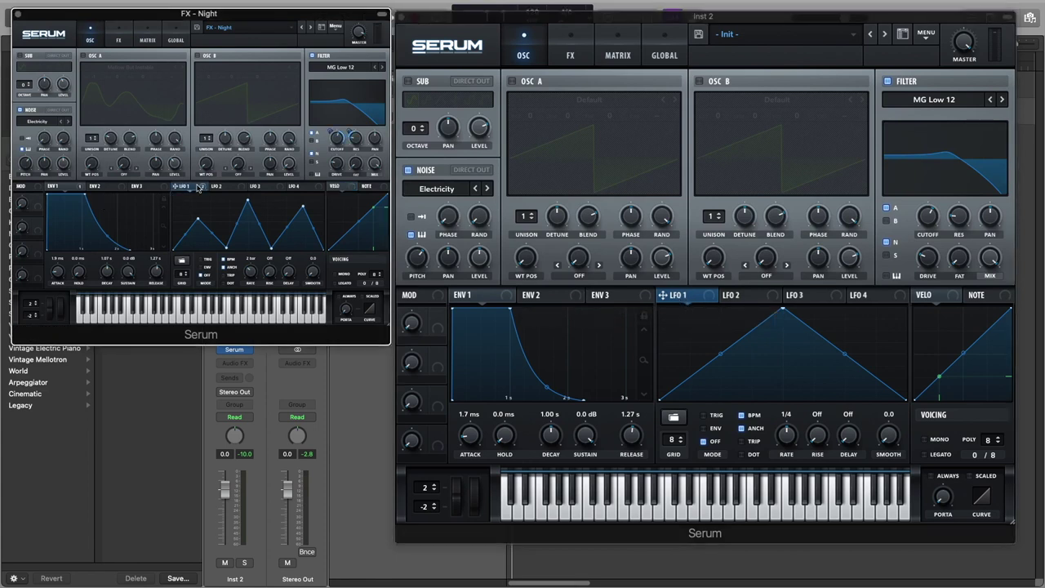
left_click_drag(707, 299, 920, 215)
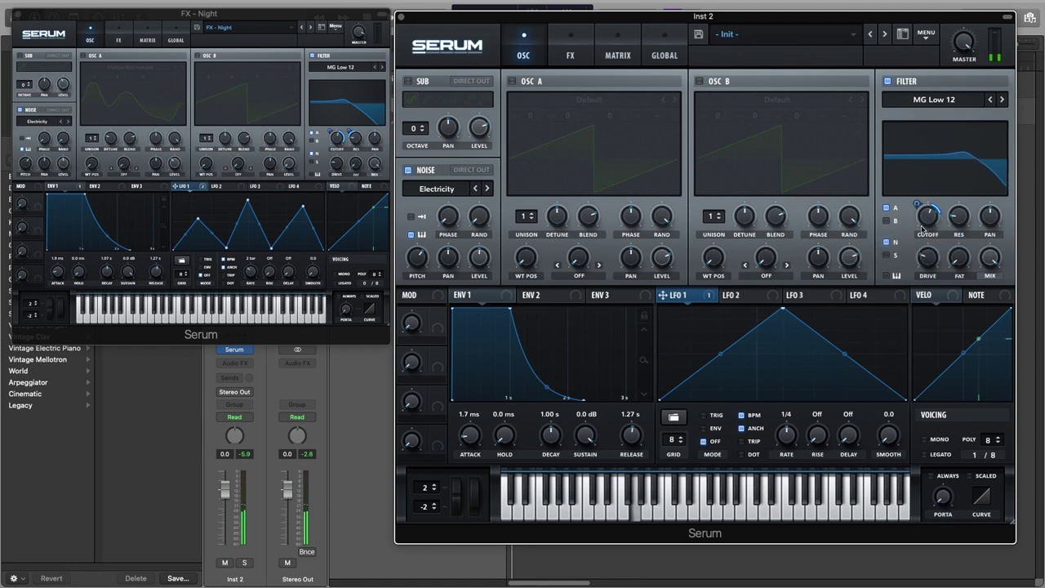
left_click_drag(918, 207, 960, 217)
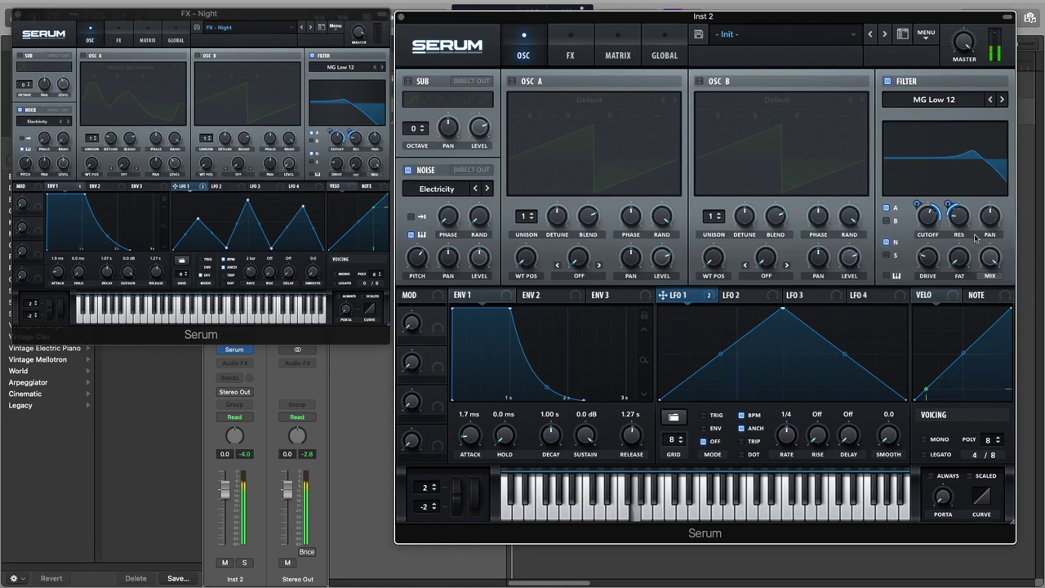
mouse_move(958, 220)
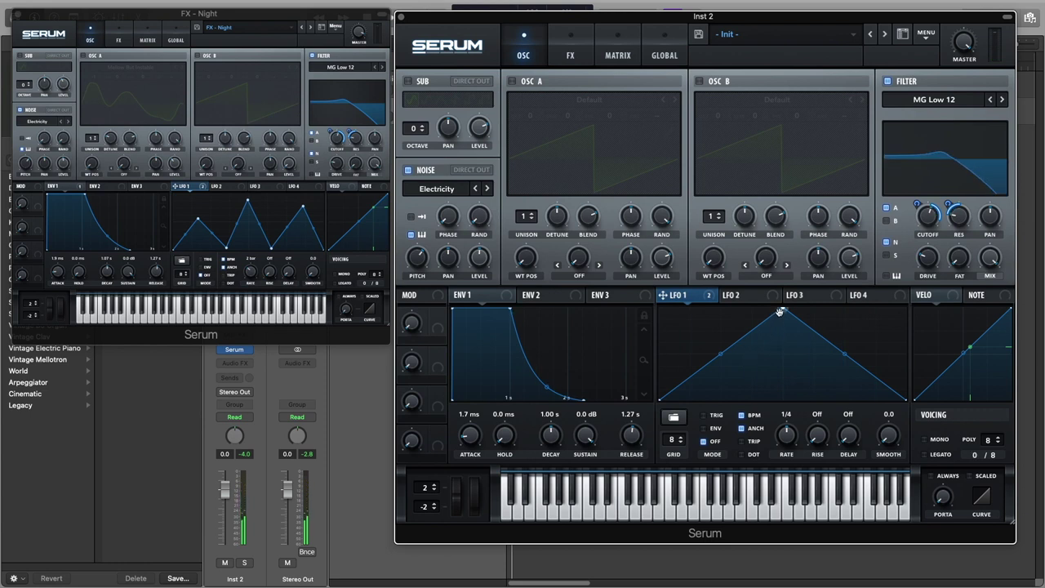
Reshape the LFO 1 curve into a small early bump, a dip and a tall peak
left_click_drag(782, 310, 781, 357)
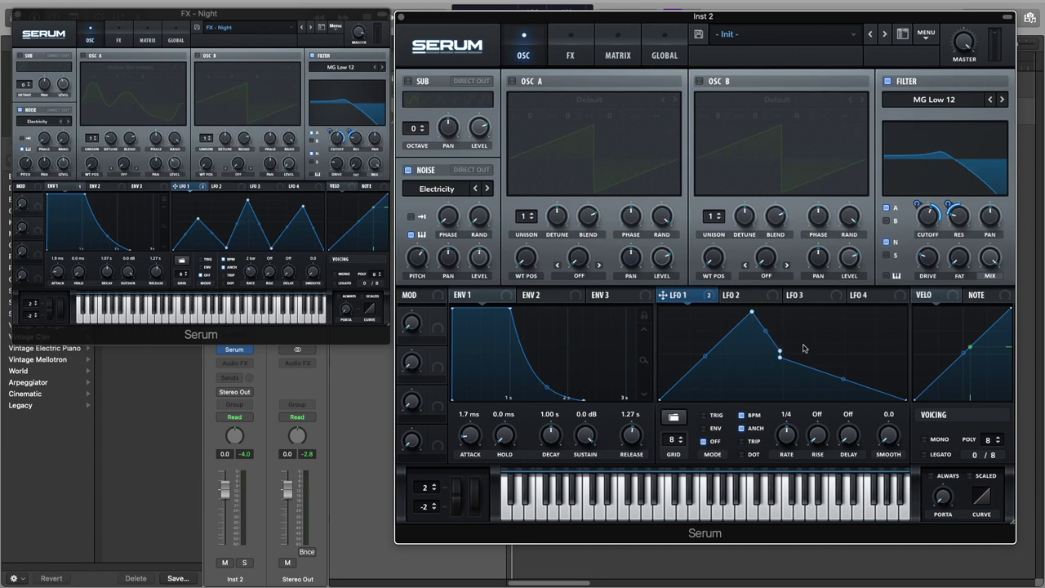
left_click_drag(751, 310, 679, 354)
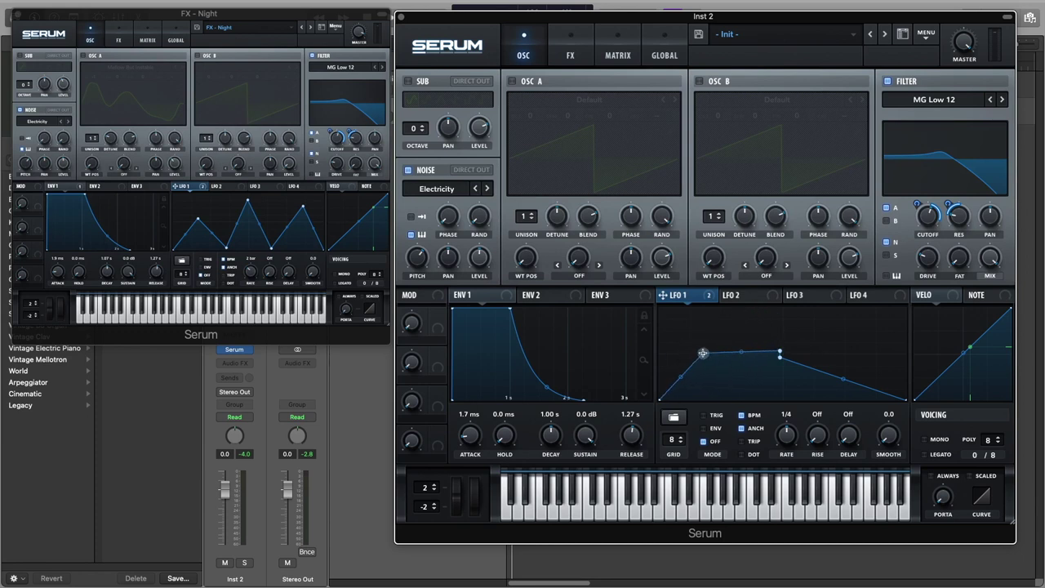
left_click_drag(703, 352, 703, 348)
left_click_drag(780, 351, 737, 399)
left_click_drag(779, 357, 778, 309)
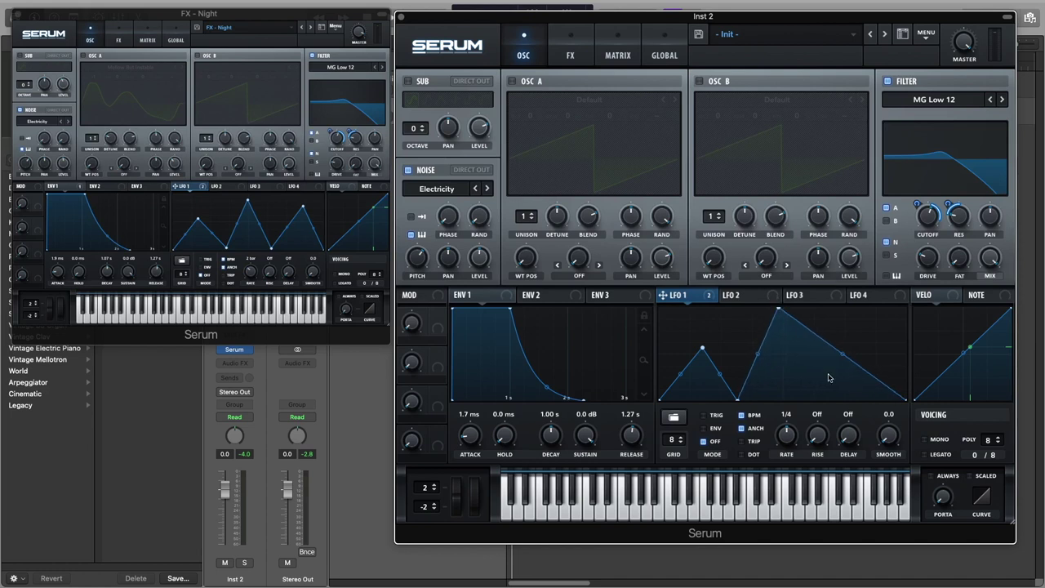
Add a third LFO 1 peak near the end and bring the endpoints down to zero
left_click_drag(844, 360, 844, 349)
double_click(843, 350)
left_click_drag(898, 397, 827, 412)
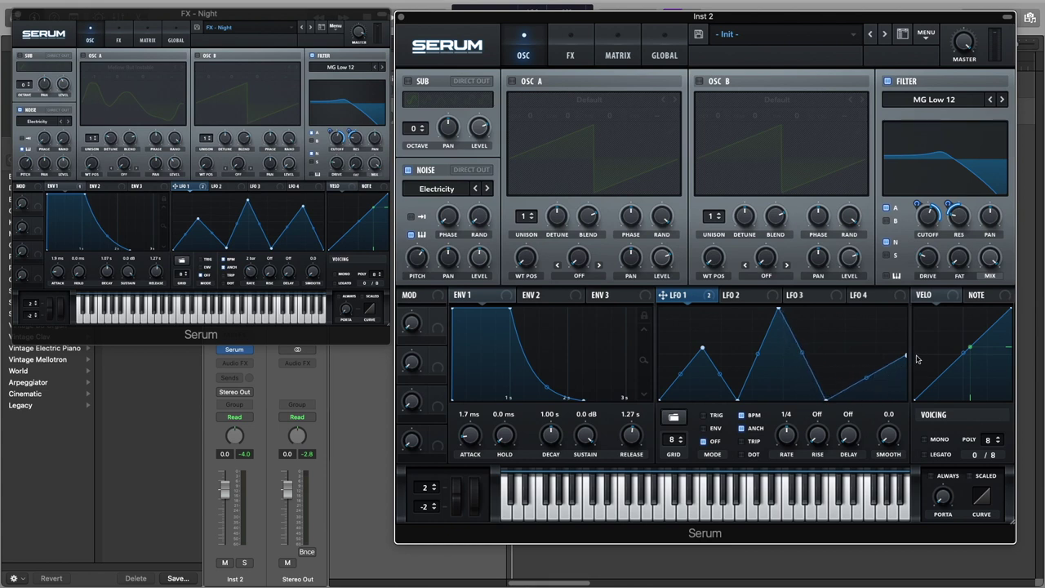
left_click_drag(907, 356, 898, 405)
left_click_drag(858, 335, 861, 347)
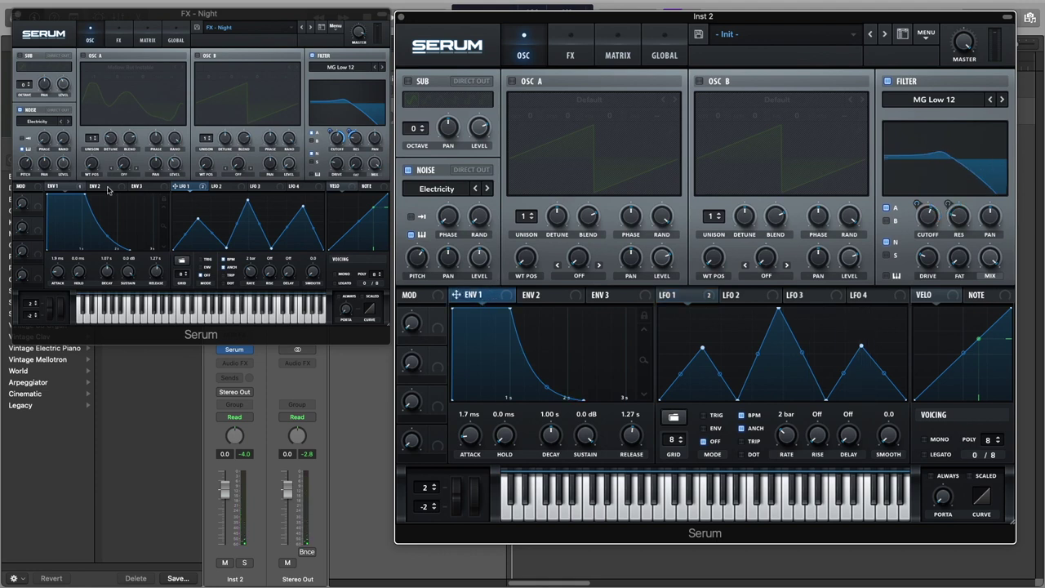
Assign Env 1 to the filter resonance with a modulation amount of about 66
left_click(73, 186)
left_click_drag(497, 297, 957, 217)
mouse_move(957, 218)
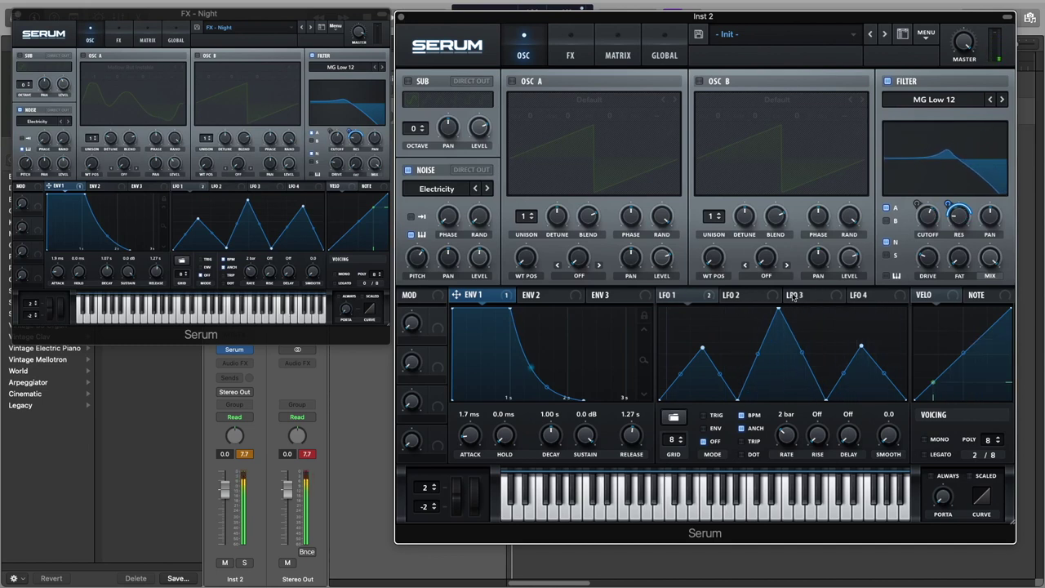
left_click(310, 454)
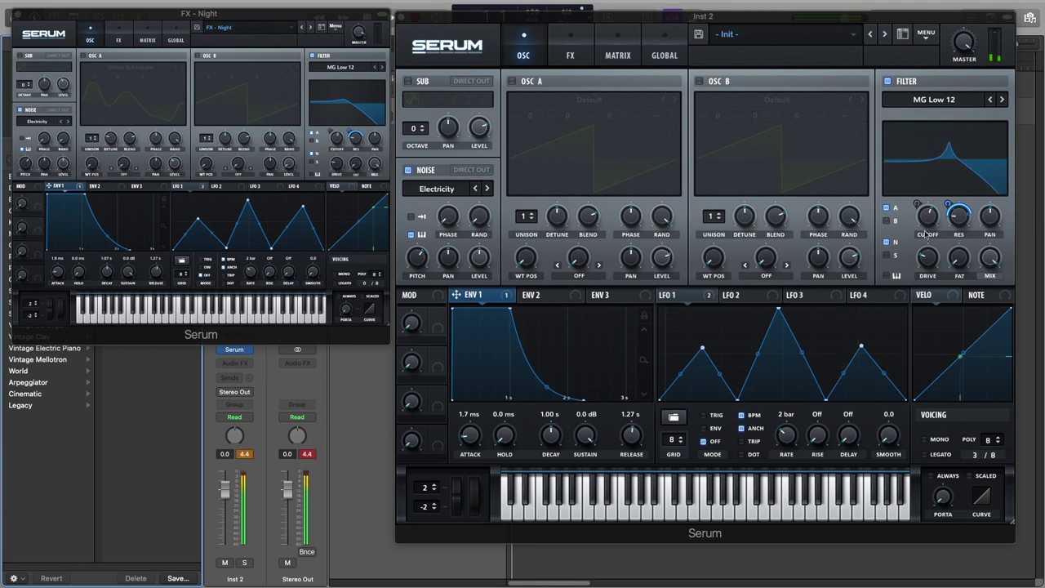
left_click(947, 209)
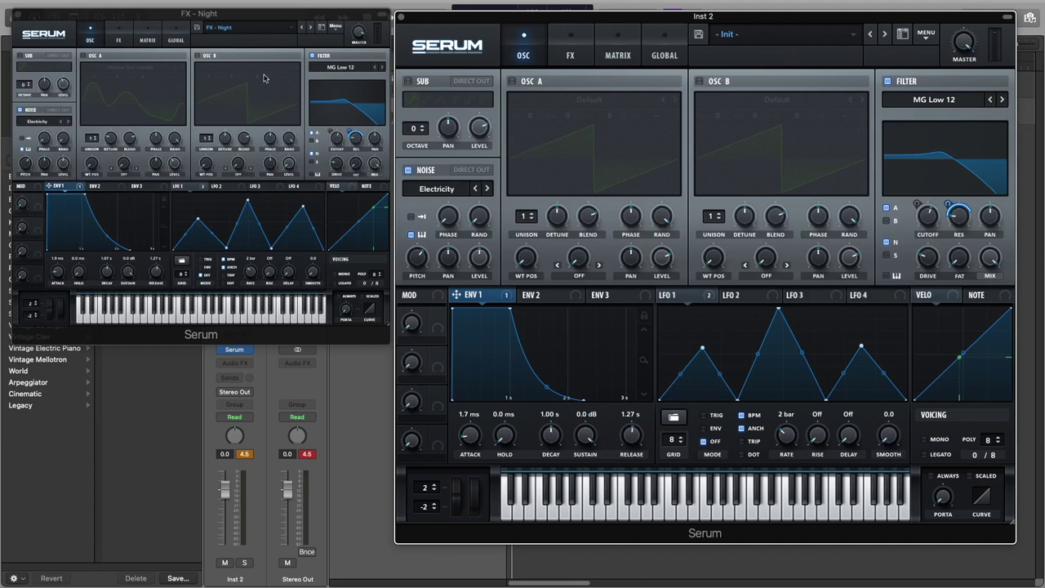
Enable EQ, Chorus, Delay and Reverb, chained in that order like the reference patch
left_click(120, 43)
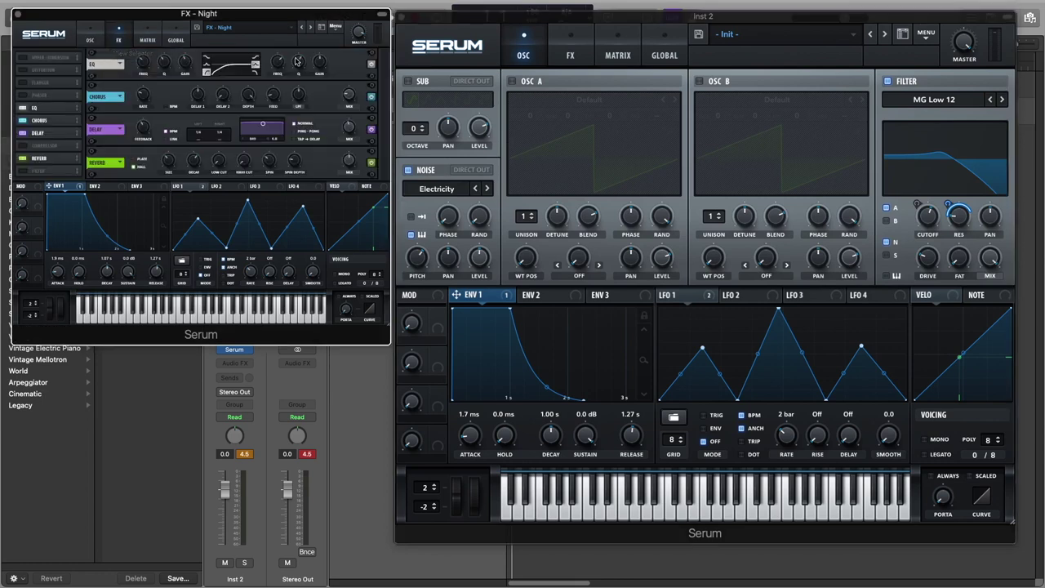
left_click(569, 51)
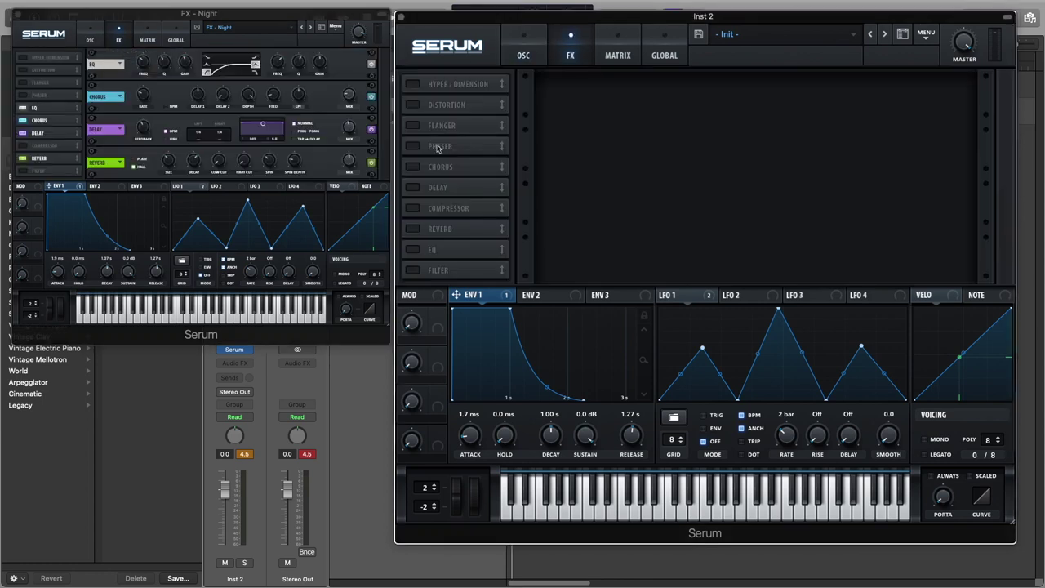
left_click(412, 250)
left_click(413, 167)
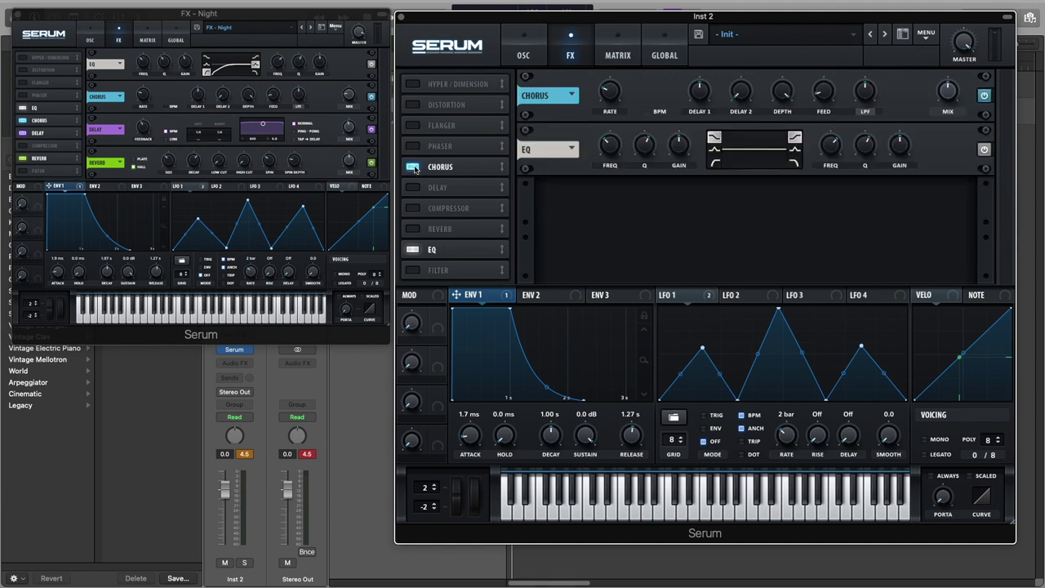
left_click(413, 188)
left_click(413, 228)
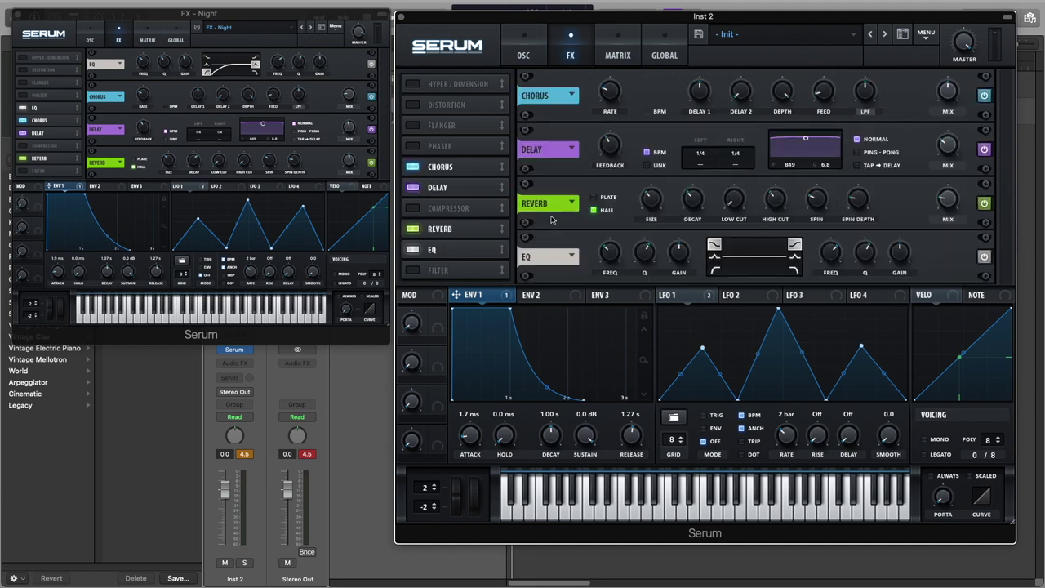
left_click_drag(455, 256, 461, 159)
left_click_drag(464, 251, 462, 228)
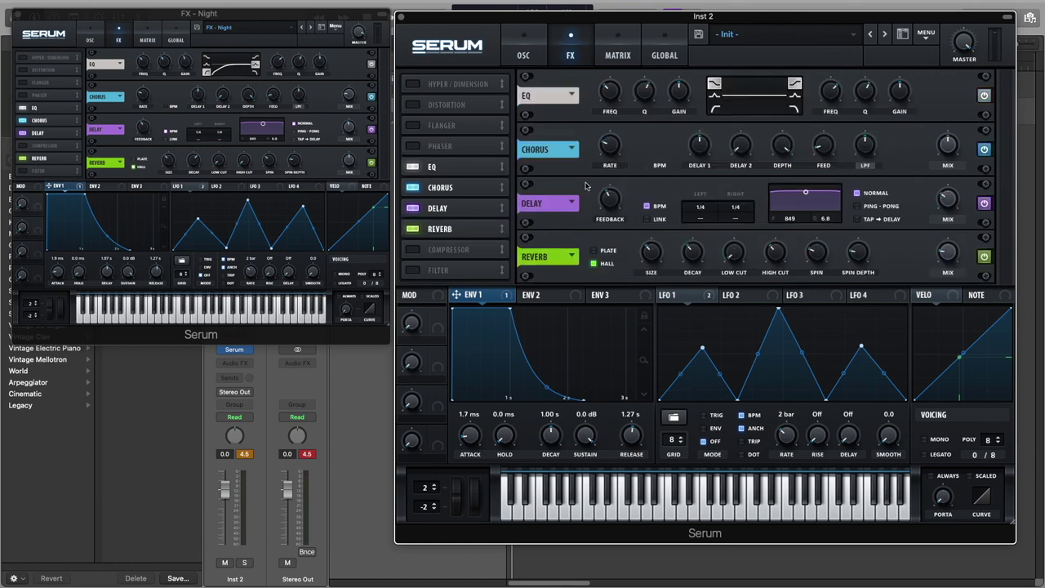
Switch the EQ's left (low) band to a high-pass shape to cut the low end
left_click(713, 110)
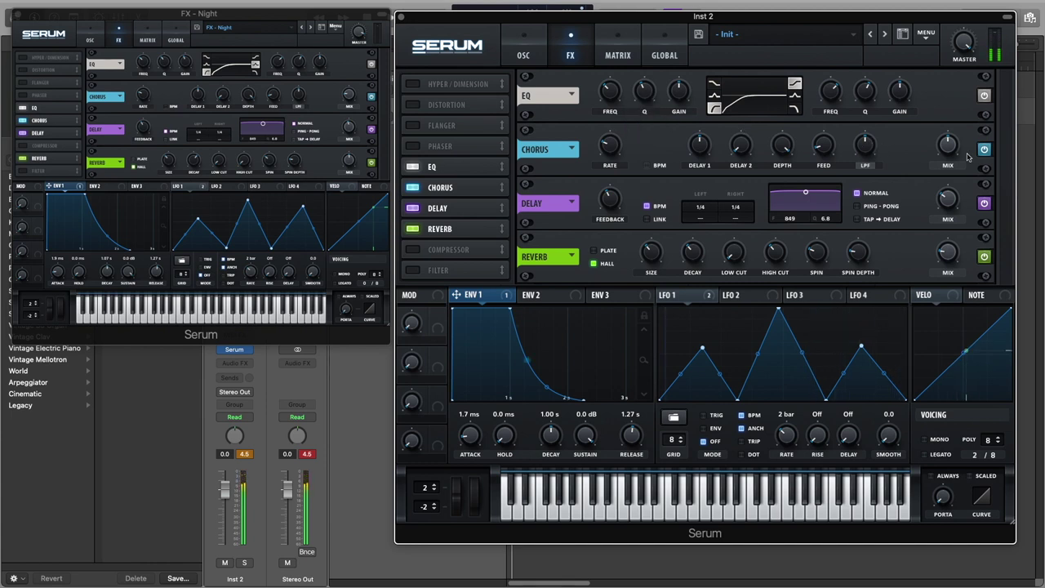
mouse_move(931, 174)
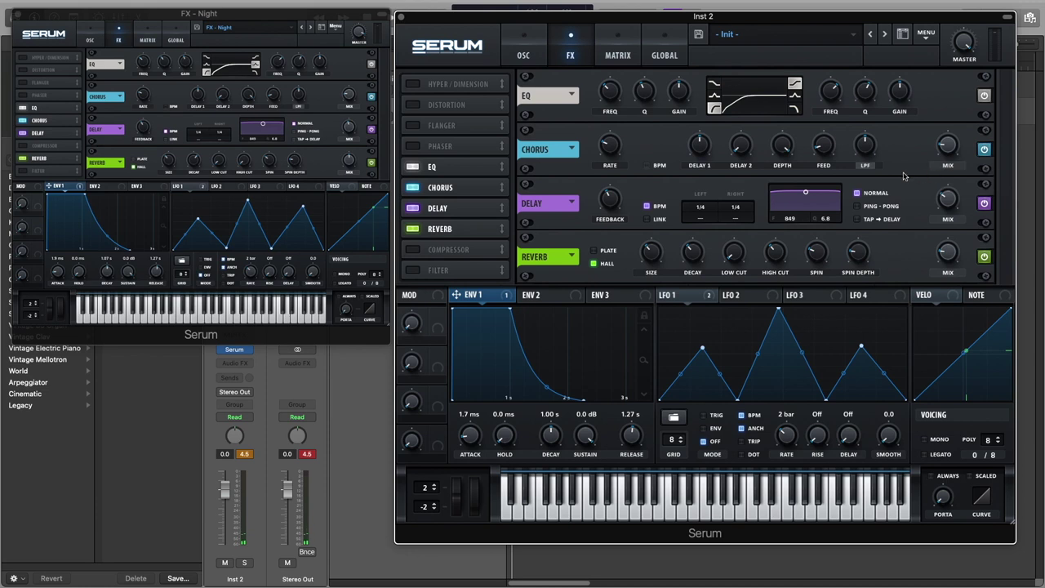
mouse_move(947, 195)
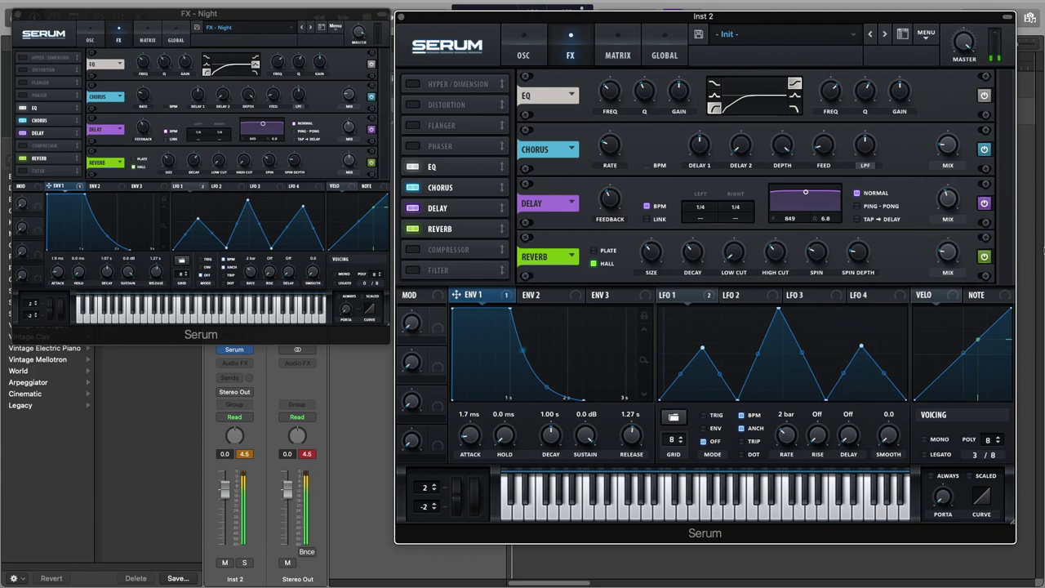
Set Reverb Mix to 49% and High Cut to 0%, then return to the OSC page
mouse_move(954, 256)
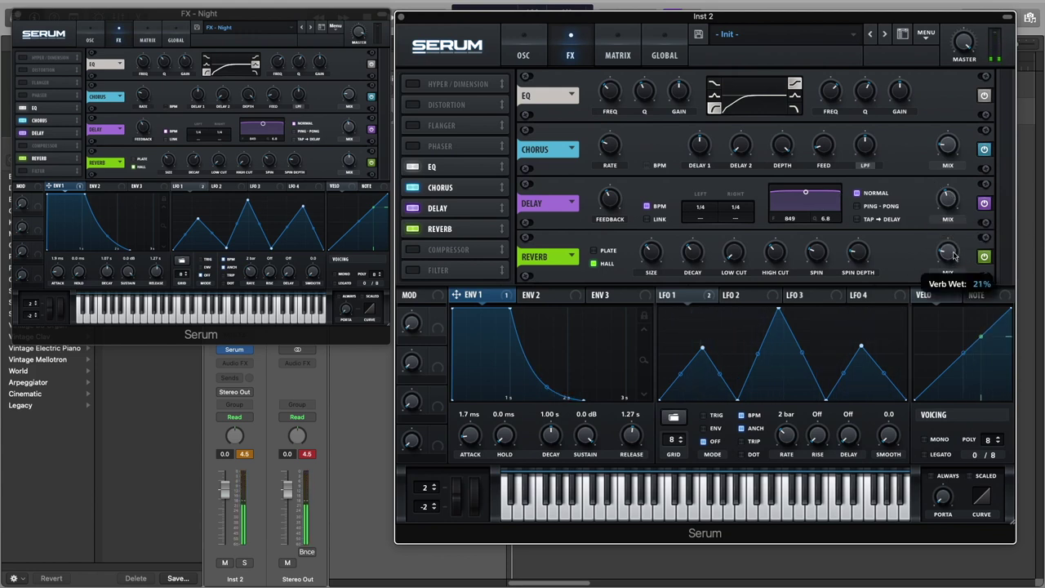
left_click_drag(954, 257, 959, 229)
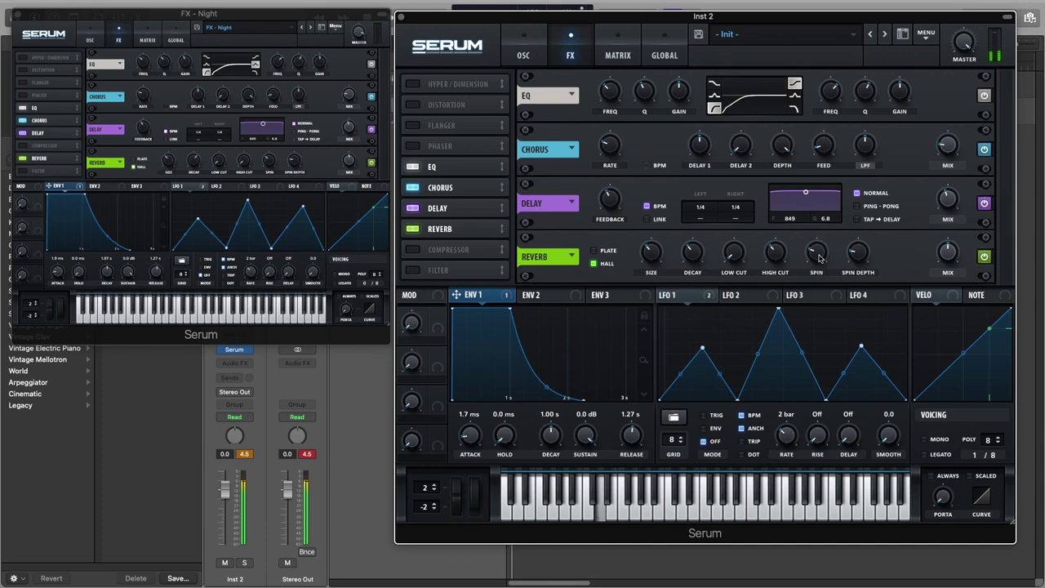
mouse_move(820, 258)
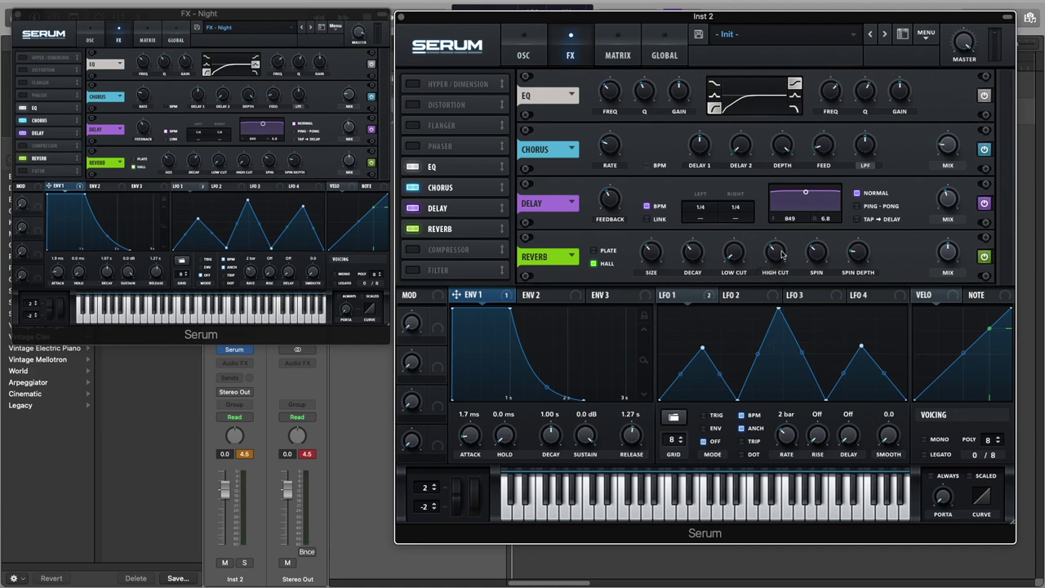
left_click_drag(771, 255, 772, 329)
mouse_move(696, 261)
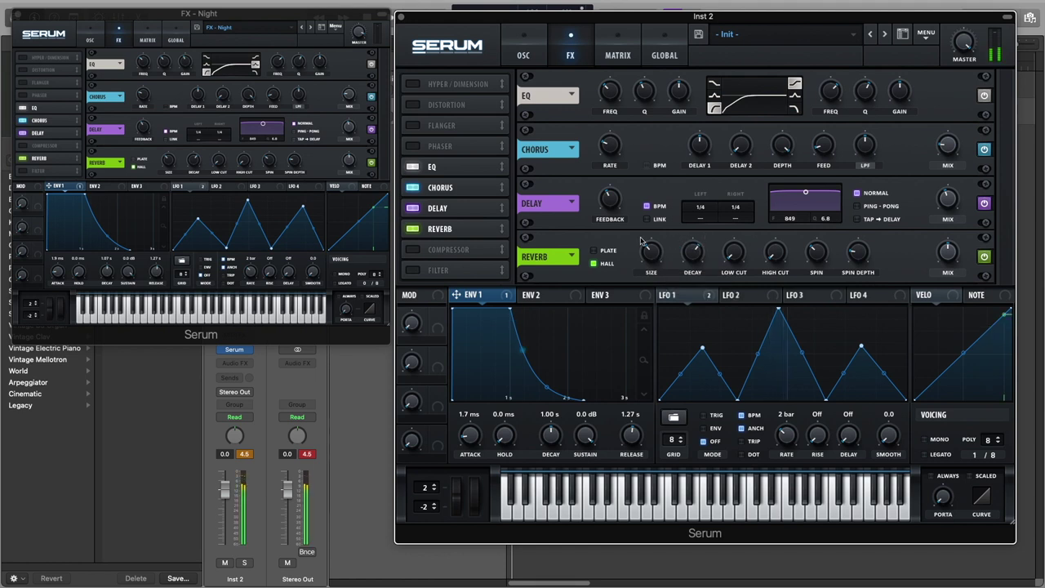
left_click(527, 56)
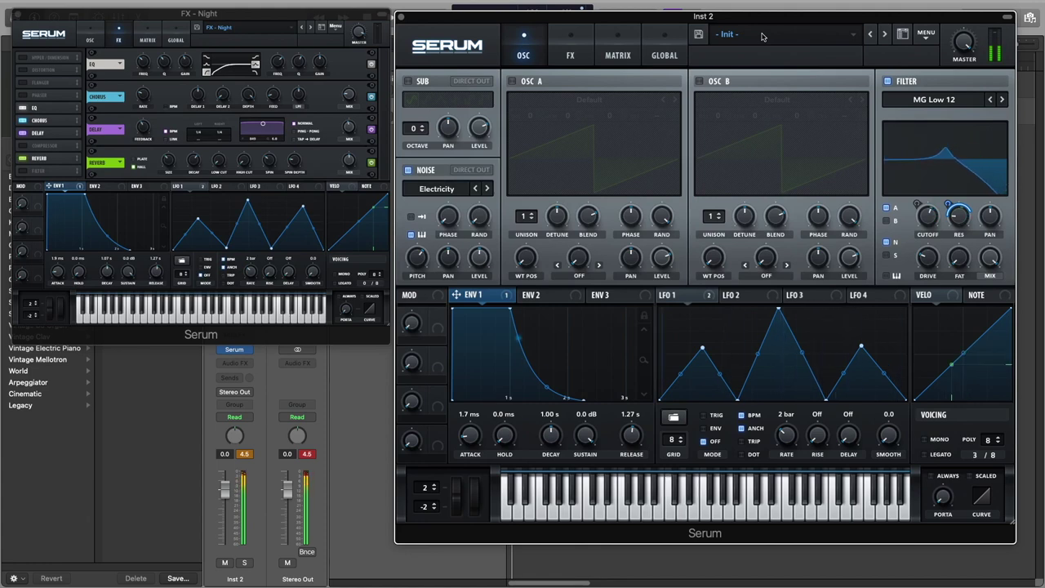
Play Valley of the Yuccas in Spotify from 0:49 as a reference, then close Spotify
key("ctrl+Up")
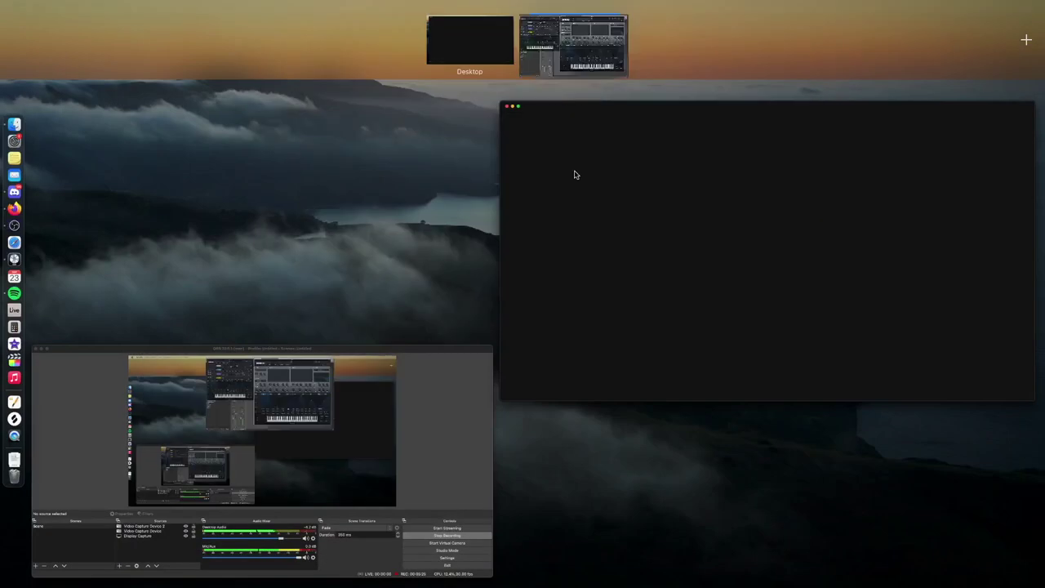
left_click(583, 397)
left_click(576, 531)
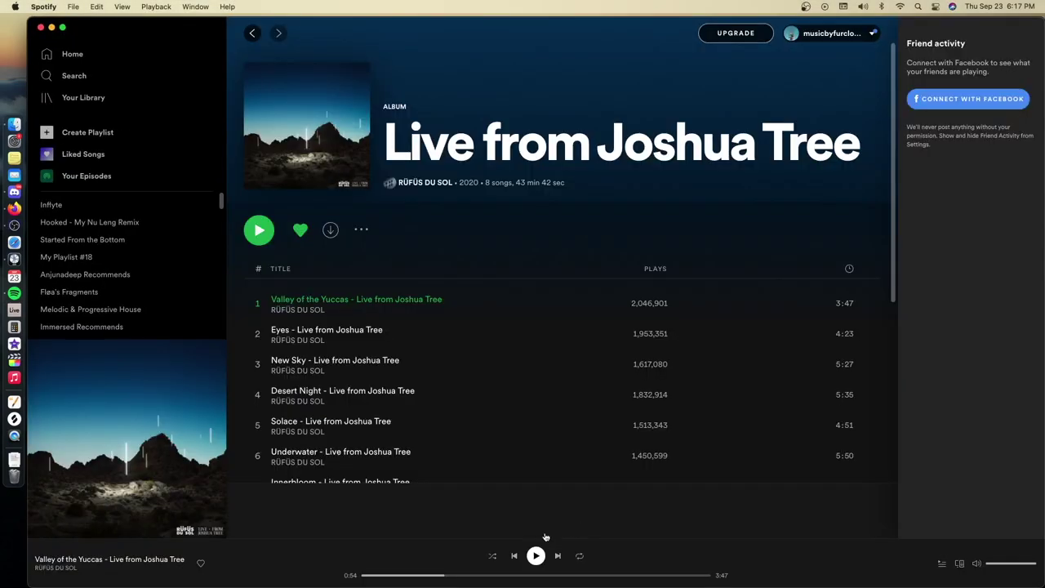
left_click_drag(443, 575, 438, 576)
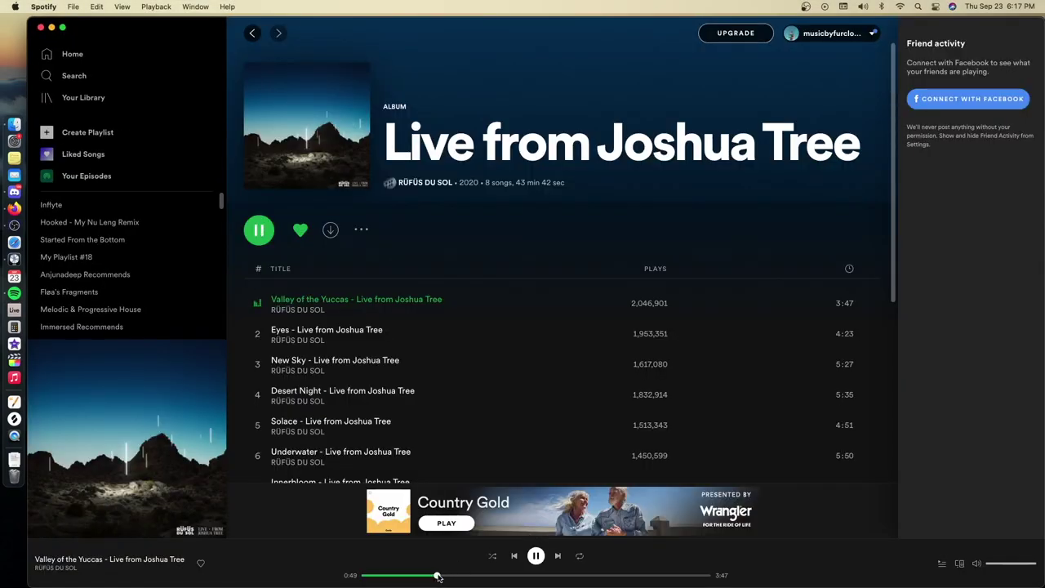
left_click(40, 30)
key("ctrl+Up")
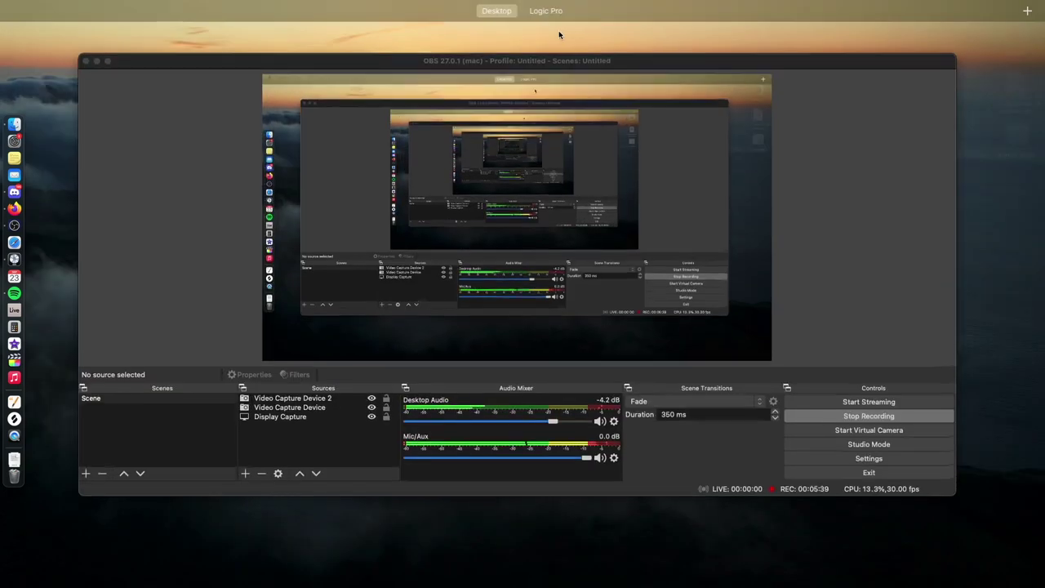
Return to the Logic Pro desktop and nudge the Inst 2 Serum window slightly upward
left_click(597, 51)
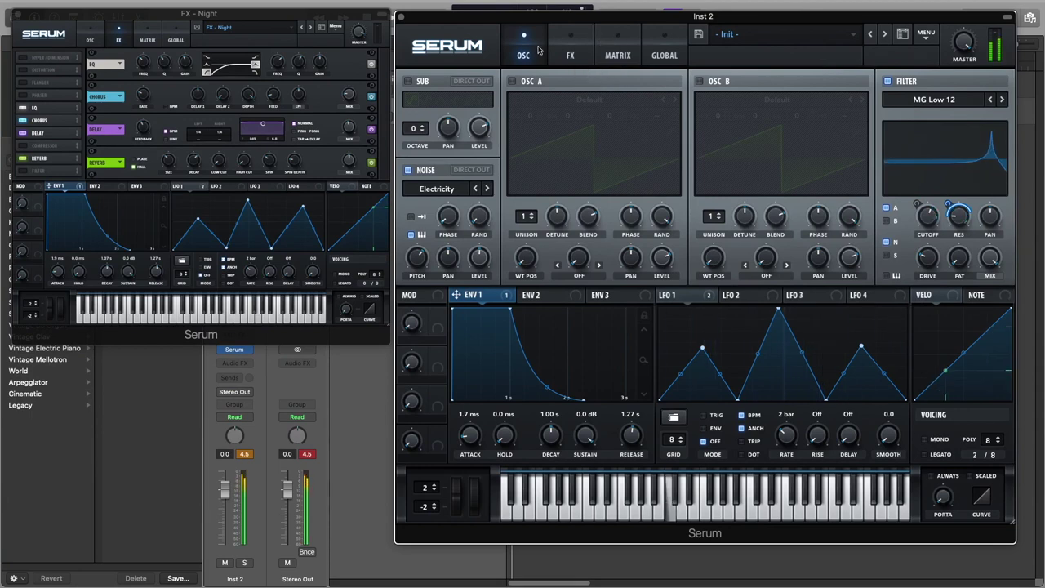
mouse_move(561, 23)
left_mouse_down()
mouse_move(585, 58)
mouse_move(561, 22)
left_mouse_up()
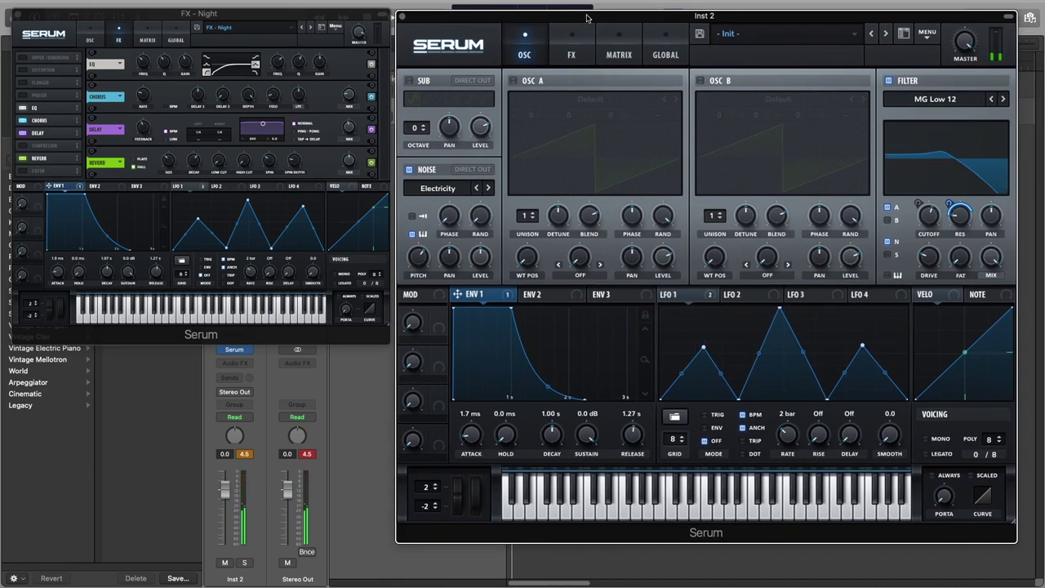
left_click_drag(586, 18, 585, 17)
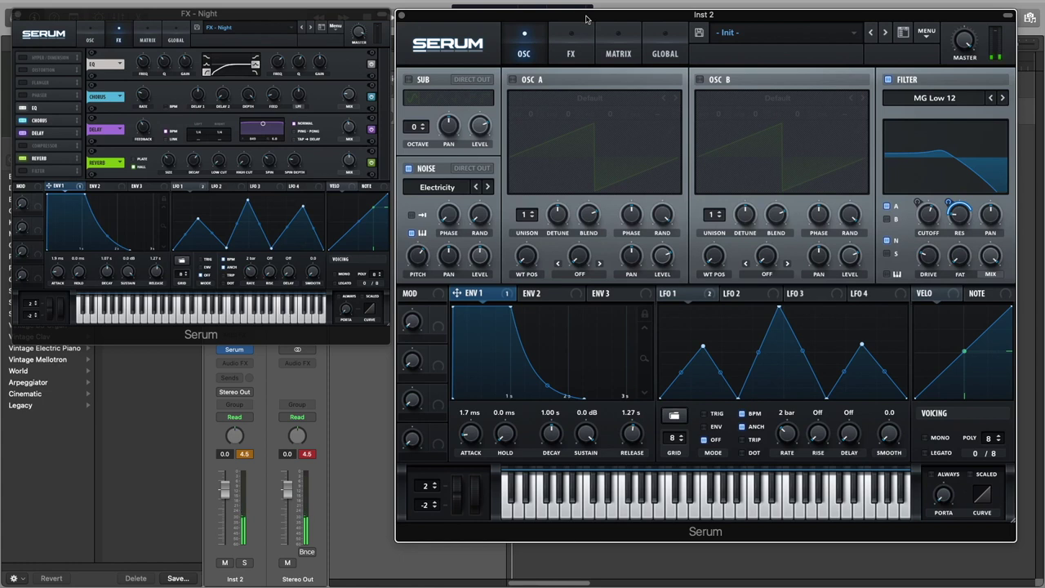